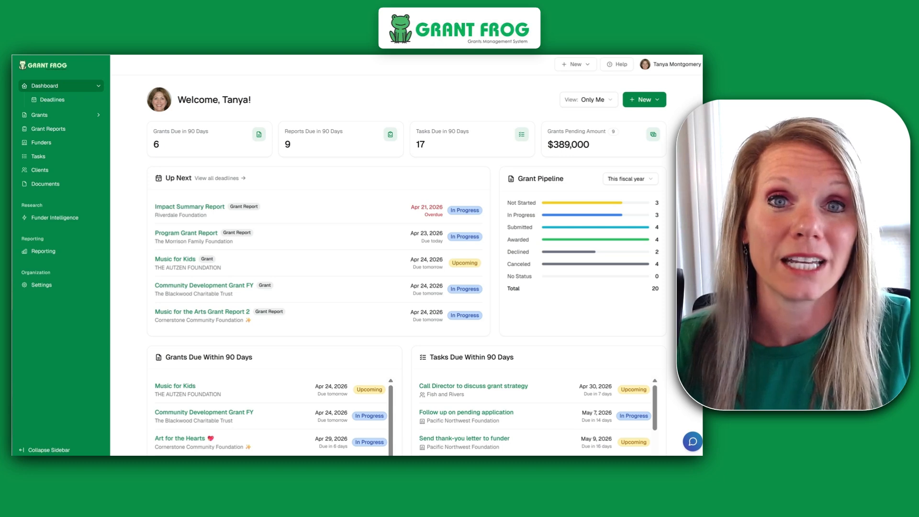
- Start a new grant and title it "Technology access for small schools"
{"action": "left_click", "coordinate": [657, 100]}
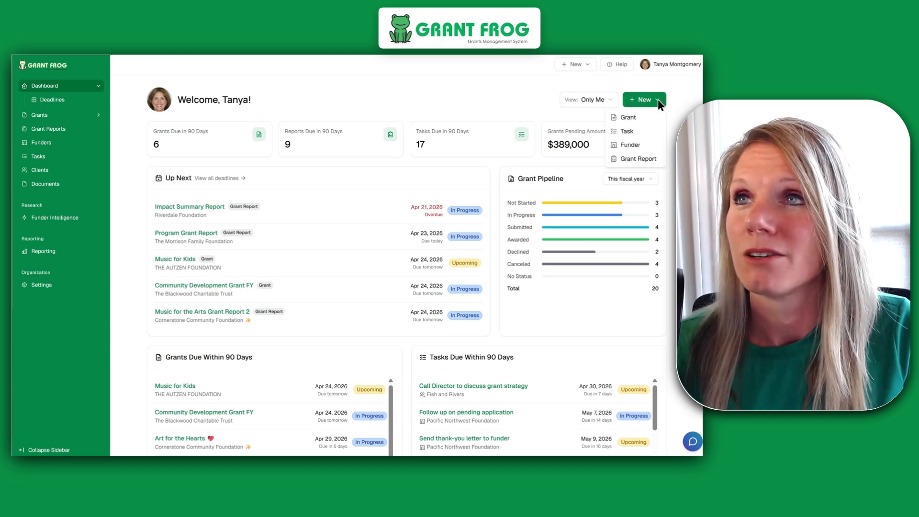
{"action": "left_click", "coordinate": [638, 118]}
{"action": "left_click", "coordinate": [410, 158]}
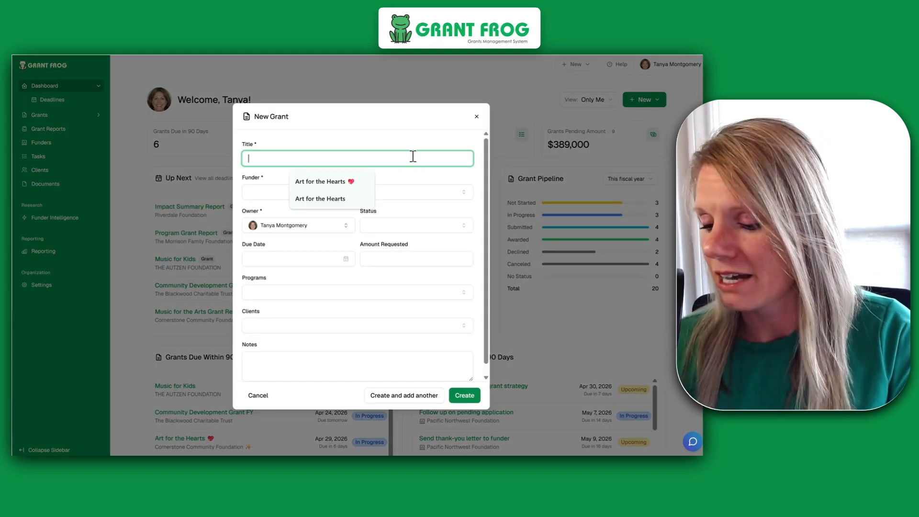
{"action": "type", "text": "Technol"}
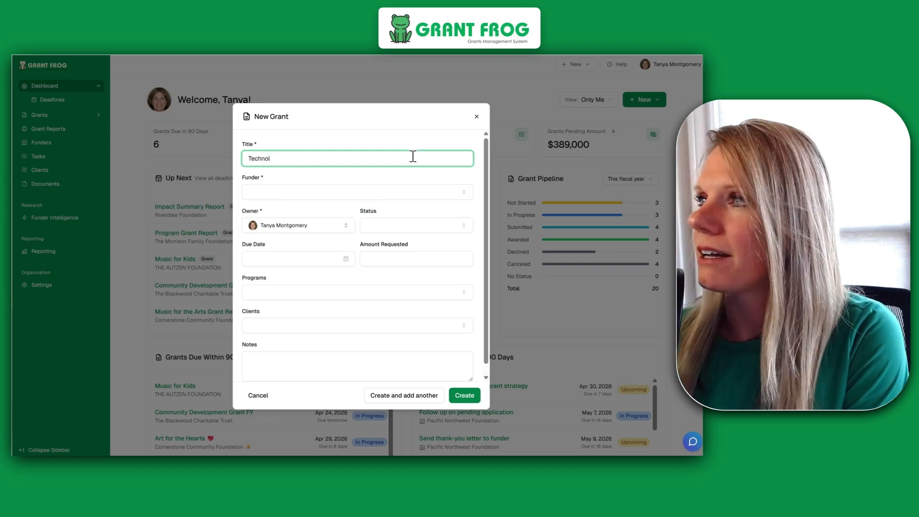
{"action": "type", "text": "ogy access "}
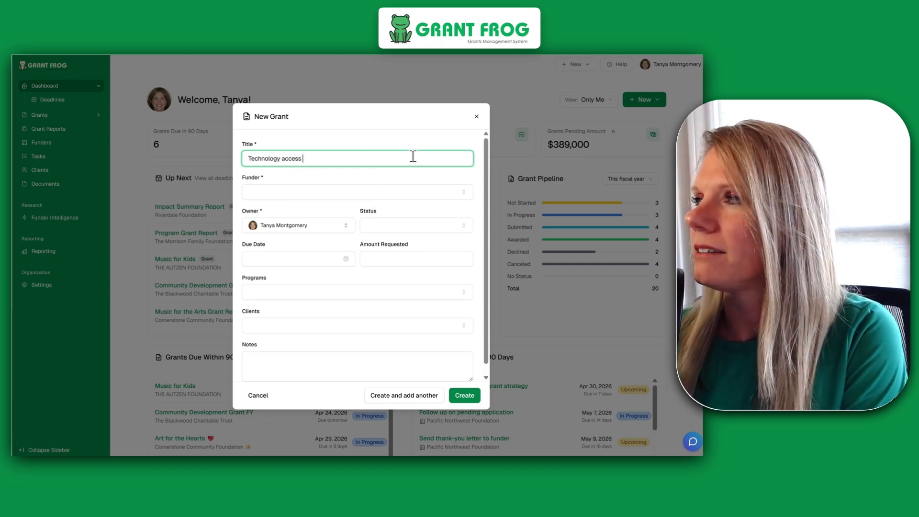
{"action": "type", "text": "for small schools"}
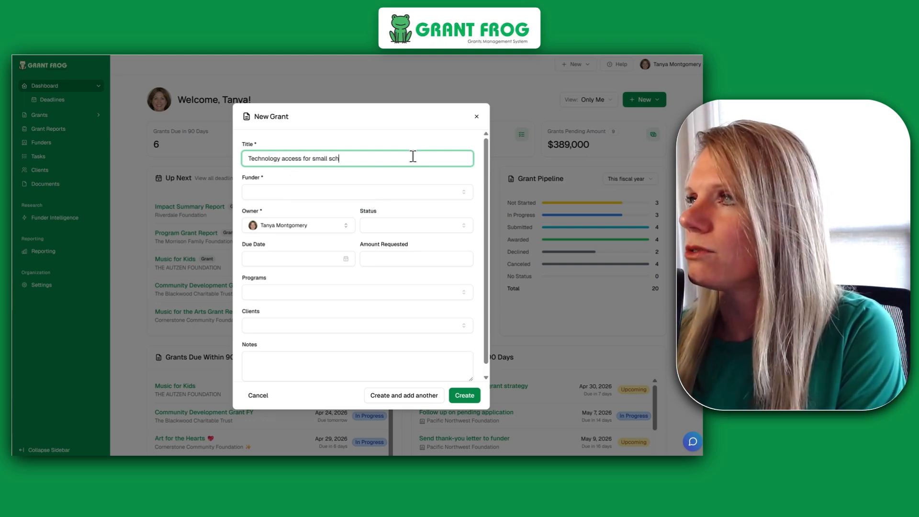
- Add a new funder named Leap Foundation with the type Private Foundation as the grant's funder
{"action": "left_click", "coordinate": [429, 196]}
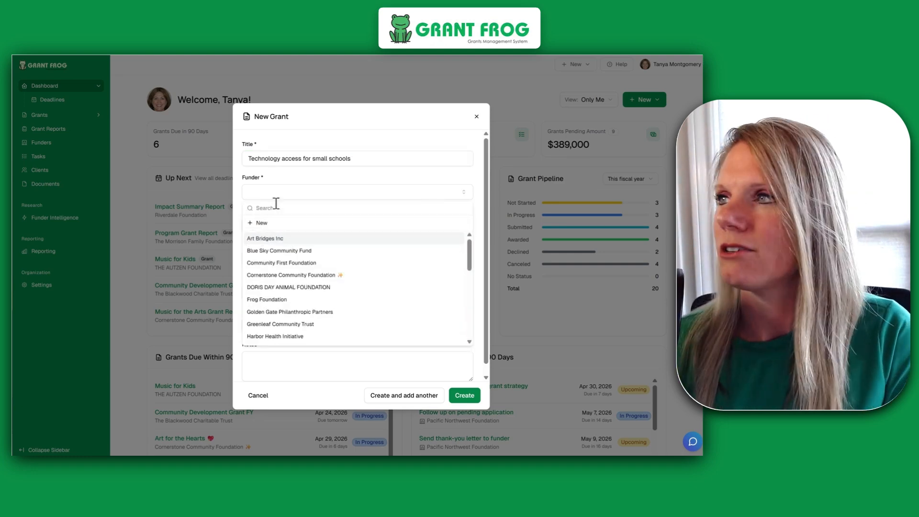
{"action": "left_click", "coordinate": [264, 223]}
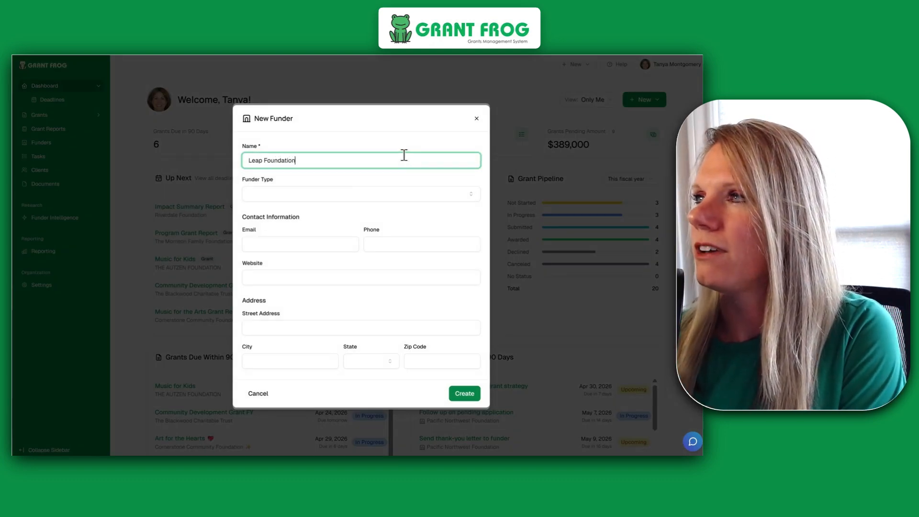
{"action": "left_click", "coordinate": [413, 197]}
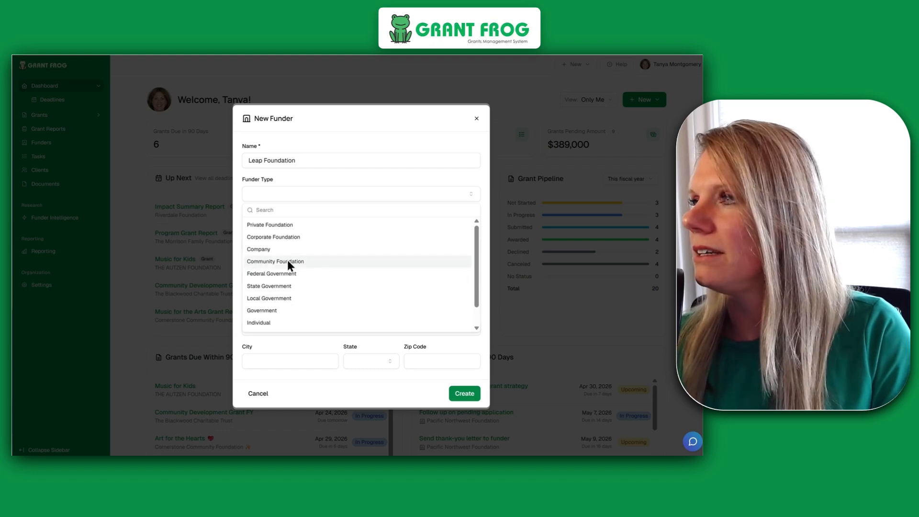
{"action": "left_click", "coordinate": [287, 224]}
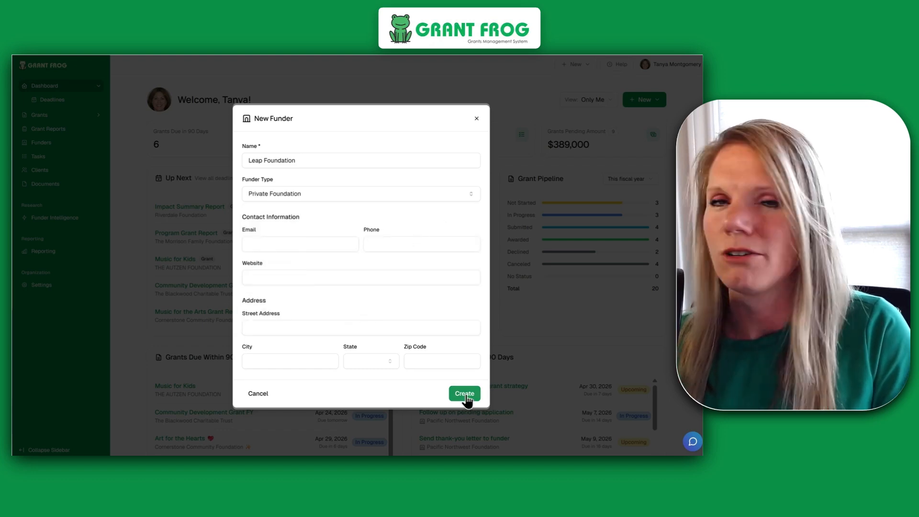
{"action": "left_click", "coordinate": [465, 396]}
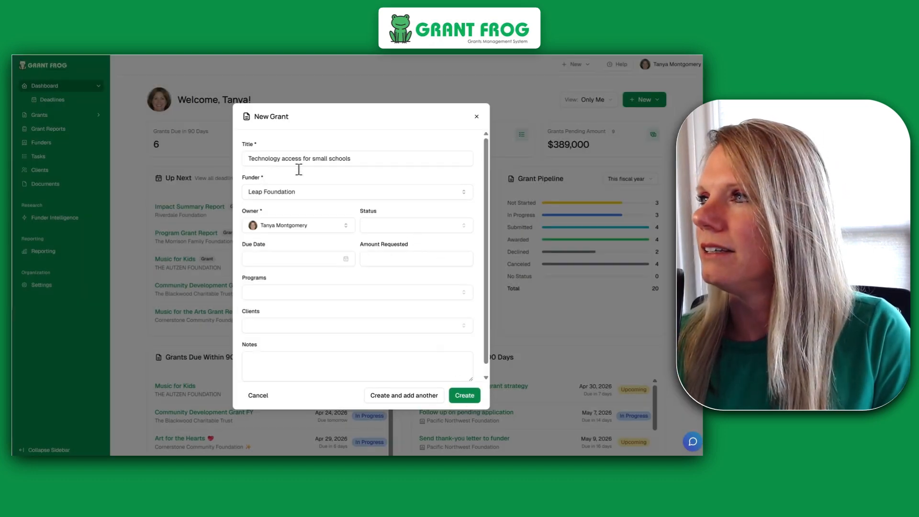
- Set the new grant's status to Upcoming and its due date to June 26, 2026
{"action": "left_click", "coordinate": [411, 224]}
{"action": "left_click", "coordinate": [434, 271]}
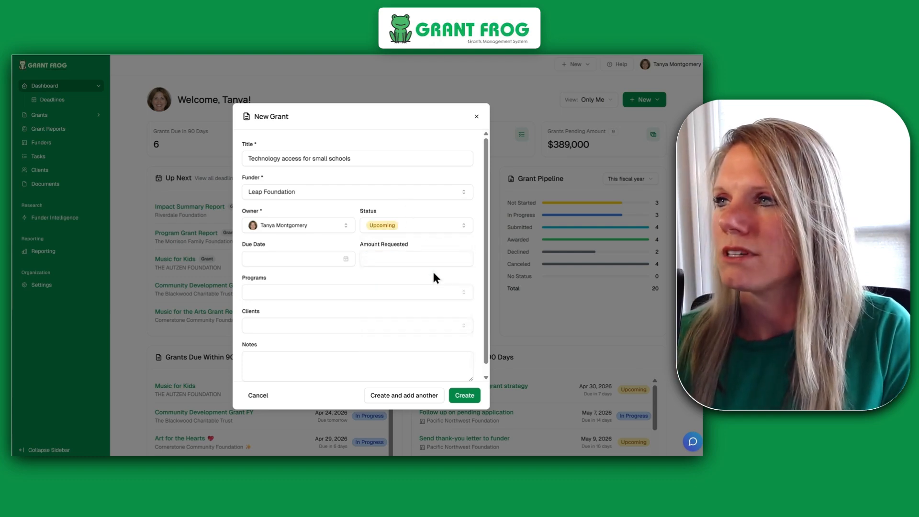
{"action": "left_click", "coordinate": [329, 259]}
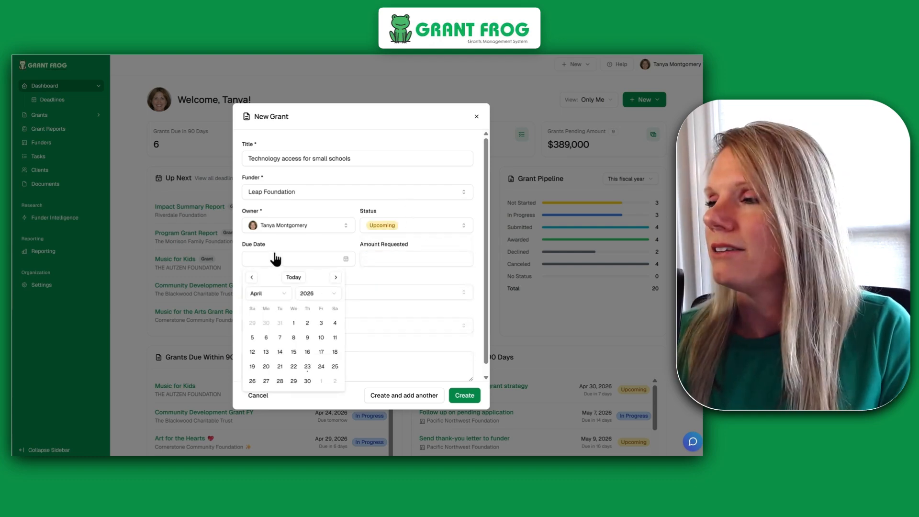
{"action": "left_click", "coordinate": [336, 278]}
{"action": "left_click", "coordinate": [336, 277]}
{"action": "left_click", "coordinate": [321, 366]}
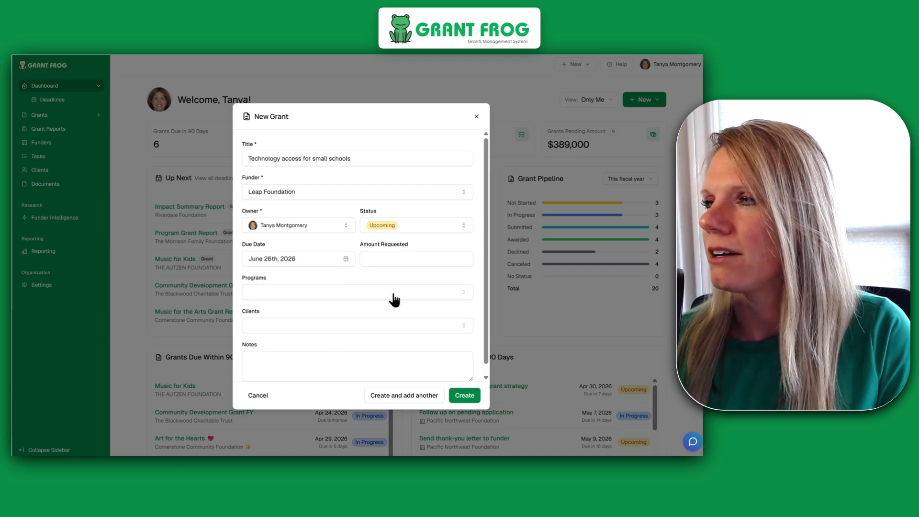
- Enter 25000 as the amount requested, assign the Youth Education Initiative program, and create the grant
{"action": "left_click", "coordinate": [447, 257]}
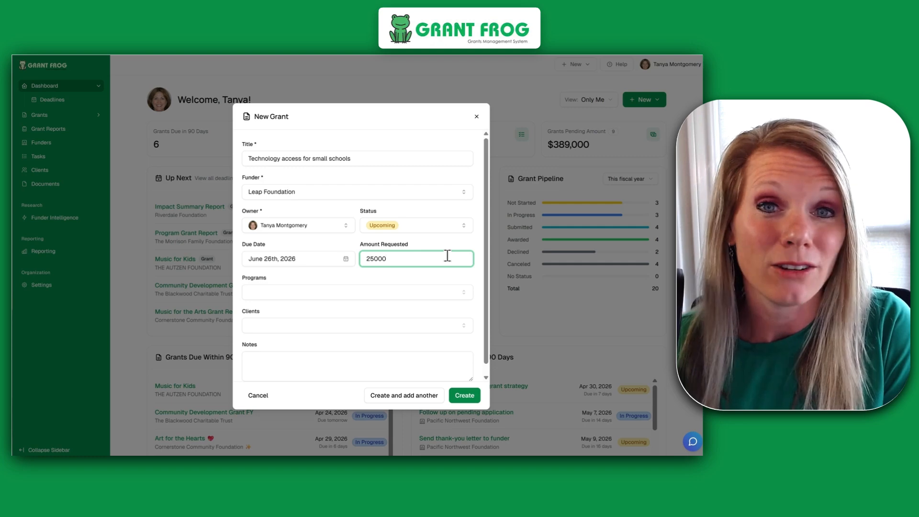
{"action": "left_click", "coordinate": [455, 293]}
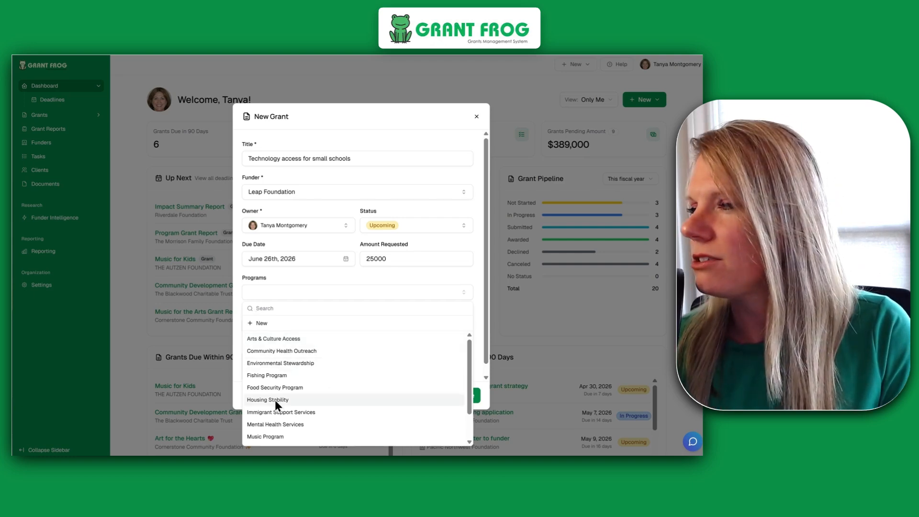
{"action": "scroll", "coordinate": [297, 412], "scroll_direction": "down", "scroll_amount": 2}
{"action": "scroll", "coordinate": [306, 397], "scroll_direction": "up", "scroll_amount": 2}
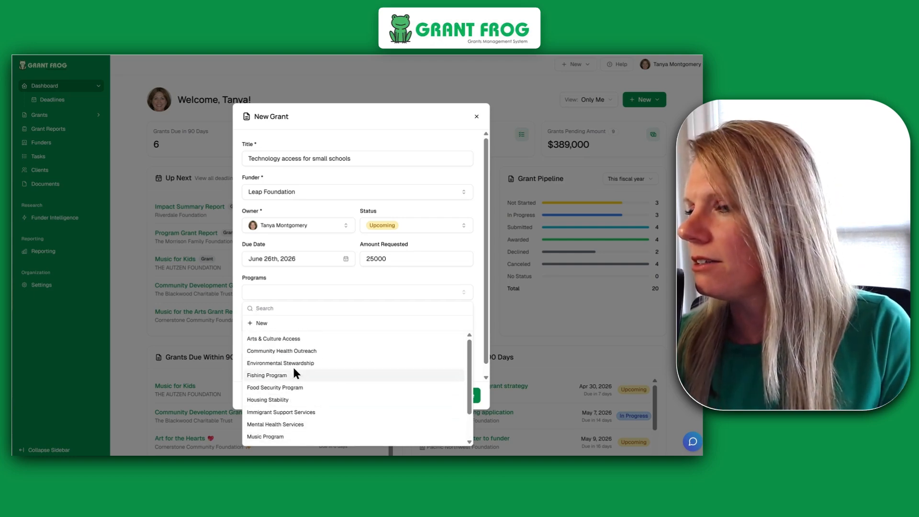
{"action": "scroll", "coordinate": [300, 421], "scroll_direction": "down", "scroll_amount": 3}
{"action": "left_click", "coordinate": [300, 438]}
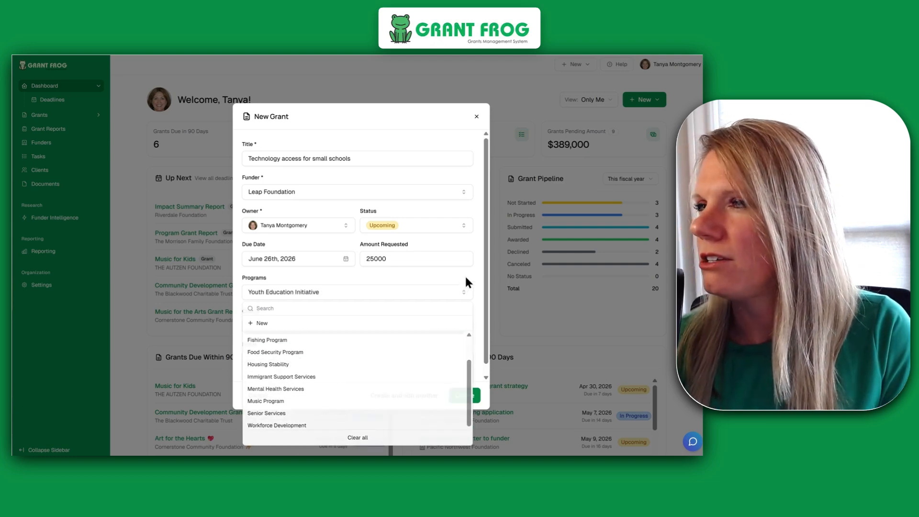
{"action": "left_click", "coordinate": [476, 269]}
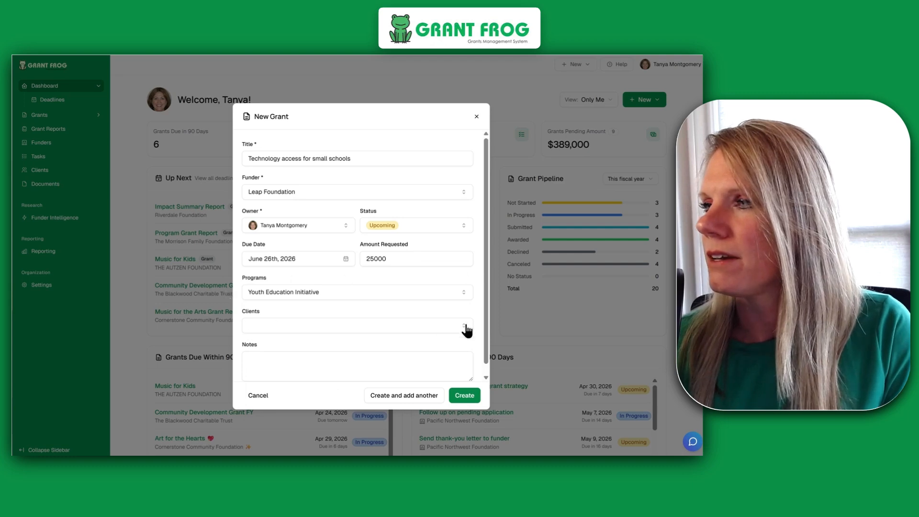
{"action": "left_click", "coordinate": [405, 369]}
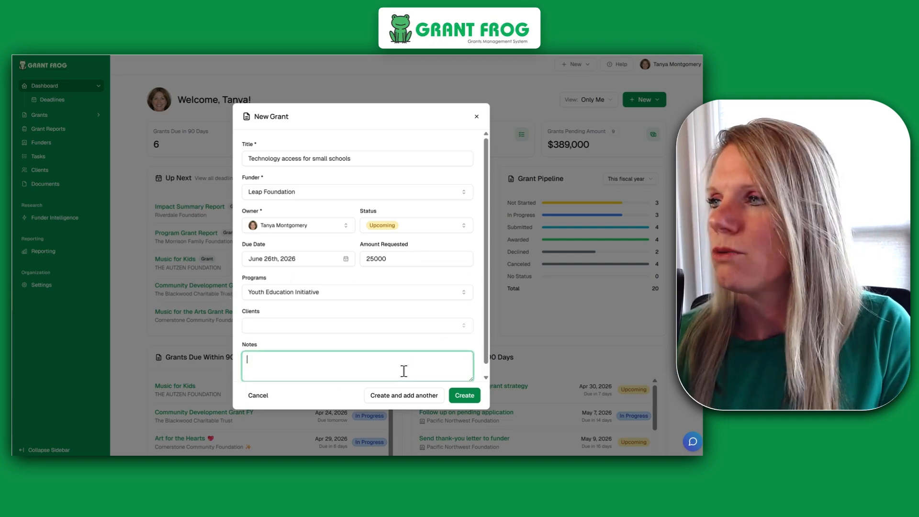
{"action": "left_click", "coordinate": [472, 397]}
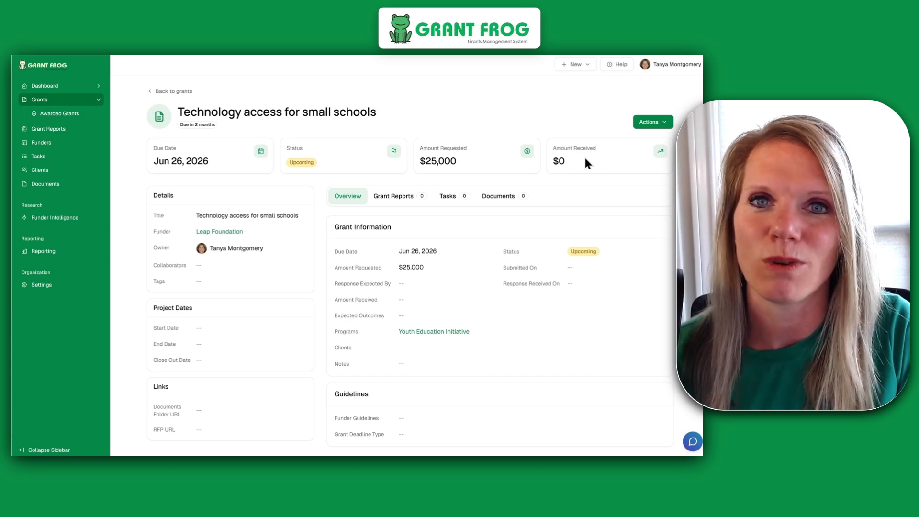
- Set the grant's due date to Jul 3, 2026, and open the amount requested for editing
{"action": "left_click", "coordinate": [463, 253]}
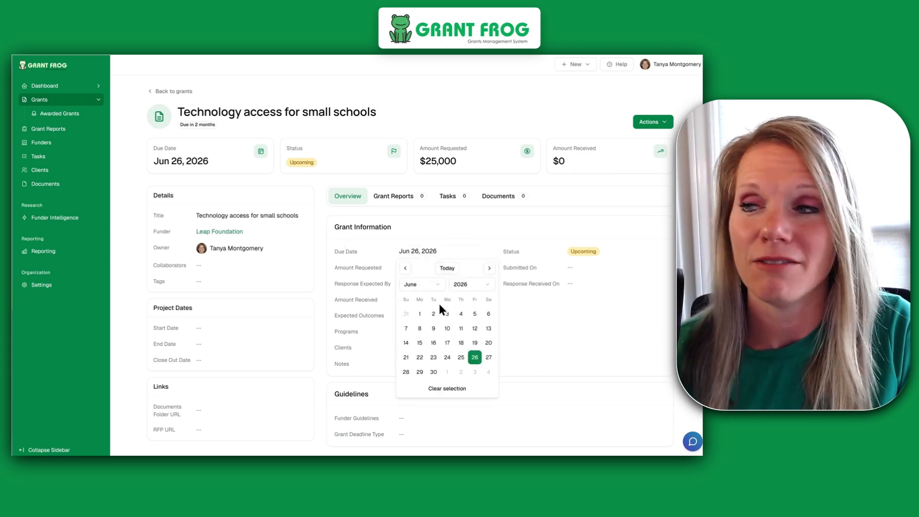
{"action": "left_click", "coordinate": [475, 373]}
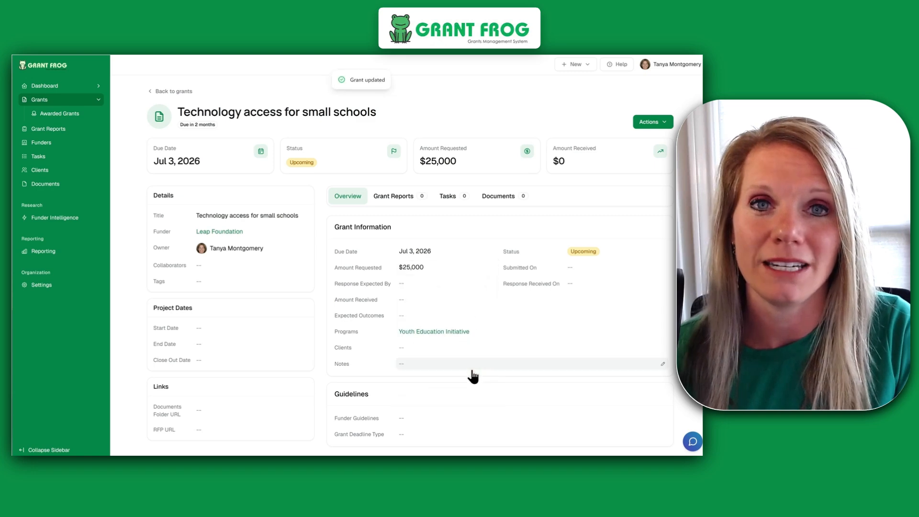
{"action": "left_click", "coordinate": [446, 268]}
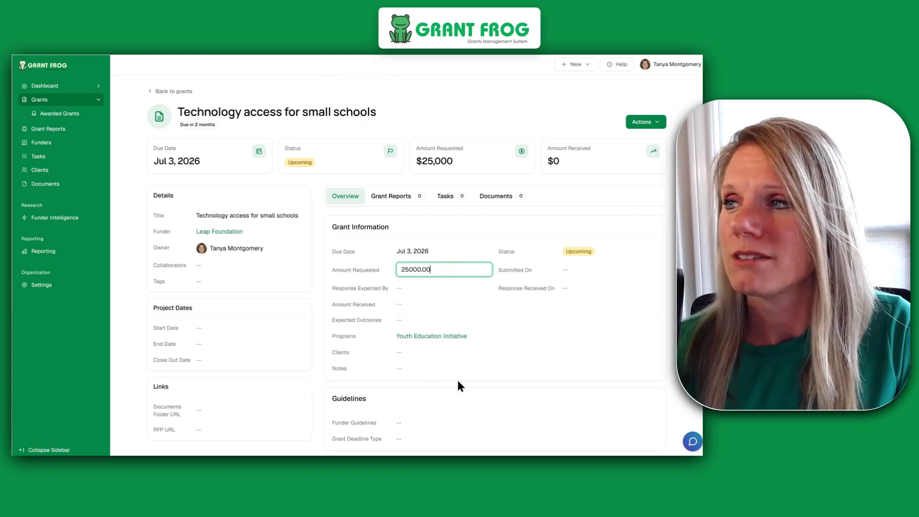
- Add the note "getting ready for the new grant" to the grant information
{"action": "left_click", "coordinate": [460, 367]}
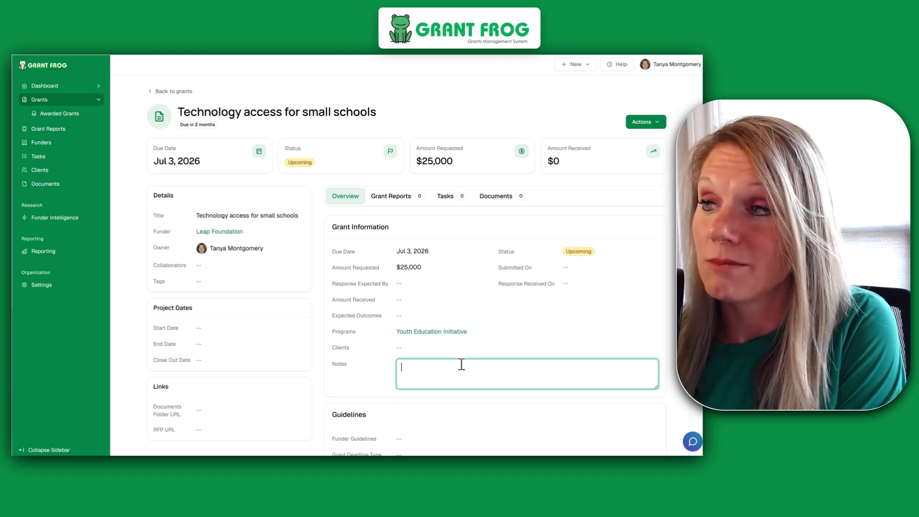
{"action": "type", "text": "getti"}
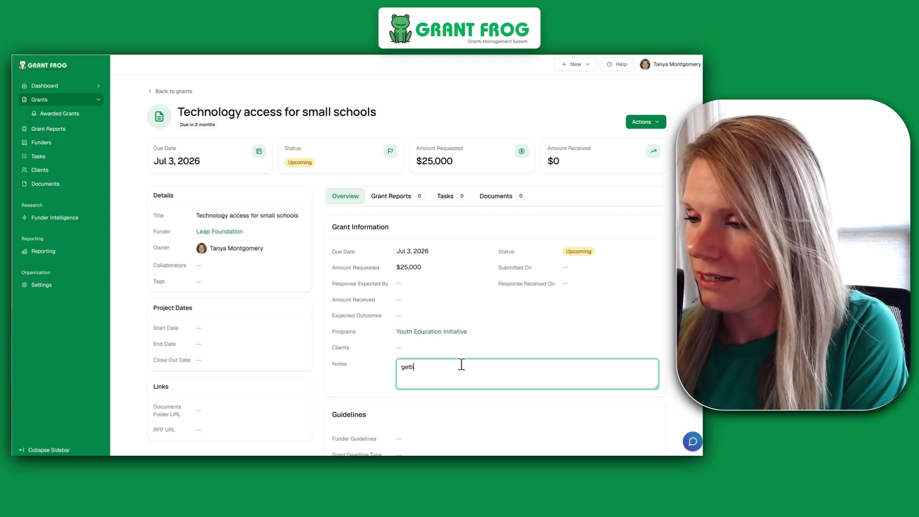
{"action": "type", "text": "ng ready for the"}
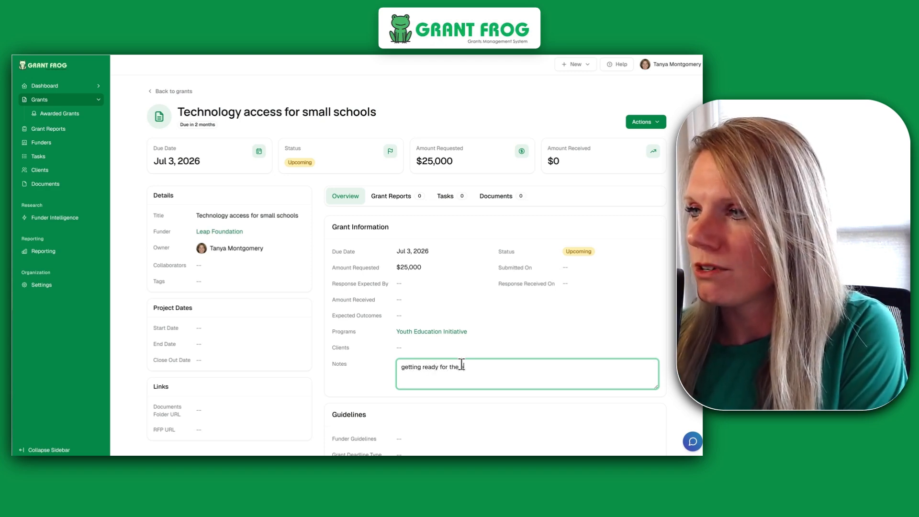
{"action": "type", "text": " new grant"}
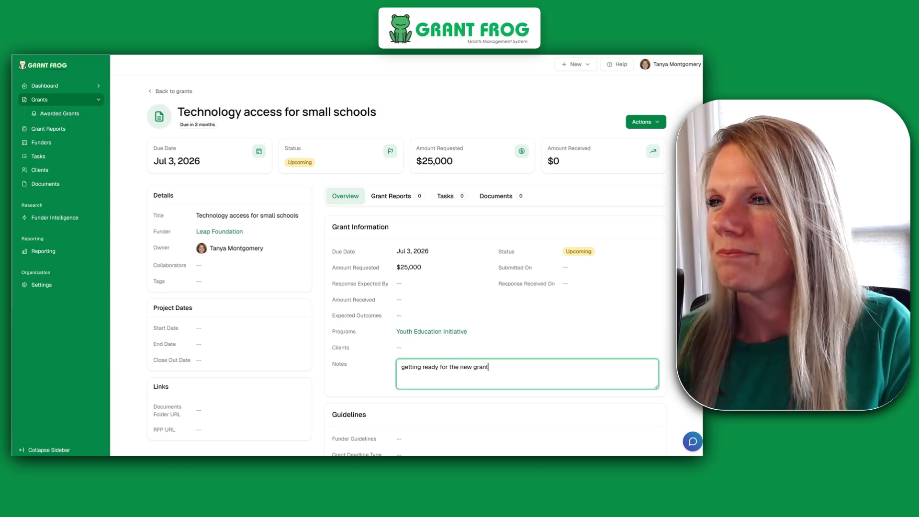
{"action": "key", "text": "Return"}
- Set the grant's status to Submitted and its submitted-on date to Jun 12, 2026
{"action": "left_click", "coordinate": [635, 252]}
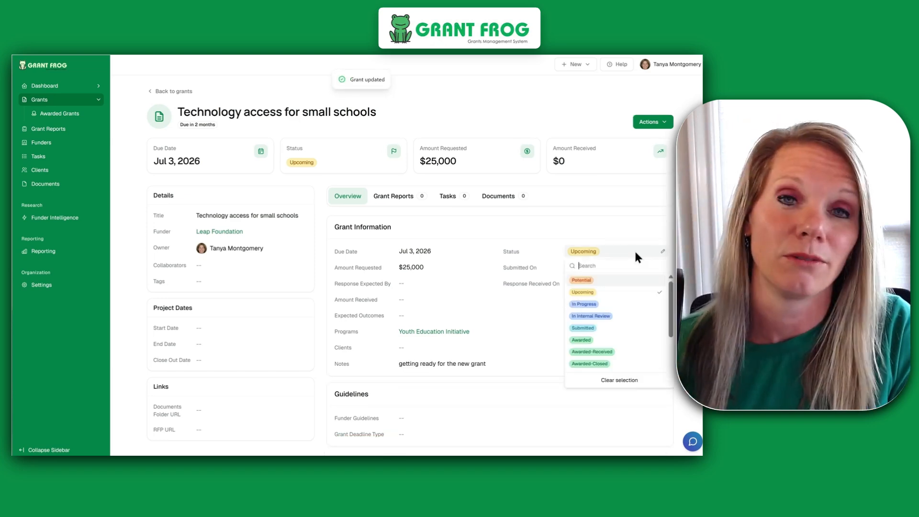
{"action": "left_click", "coordinate": [623, 326]}
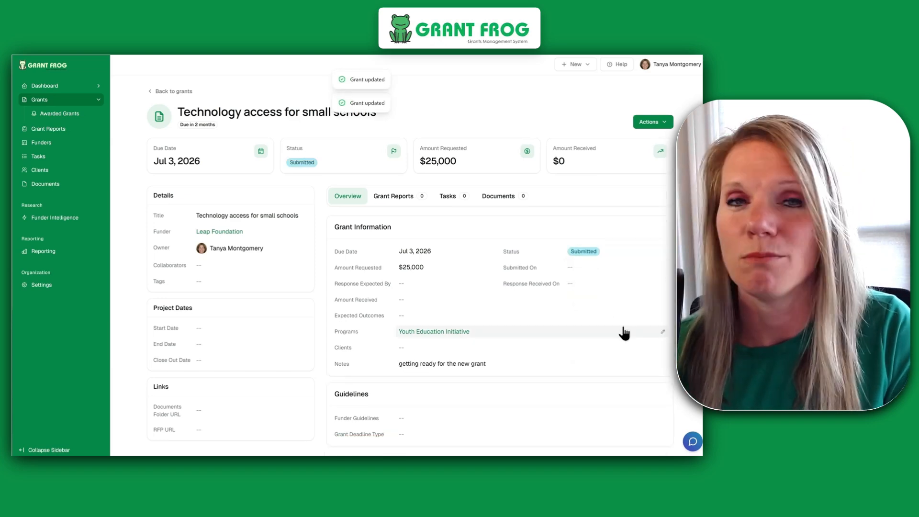
{"action": "left_click", "coordinate": [610, 267]}
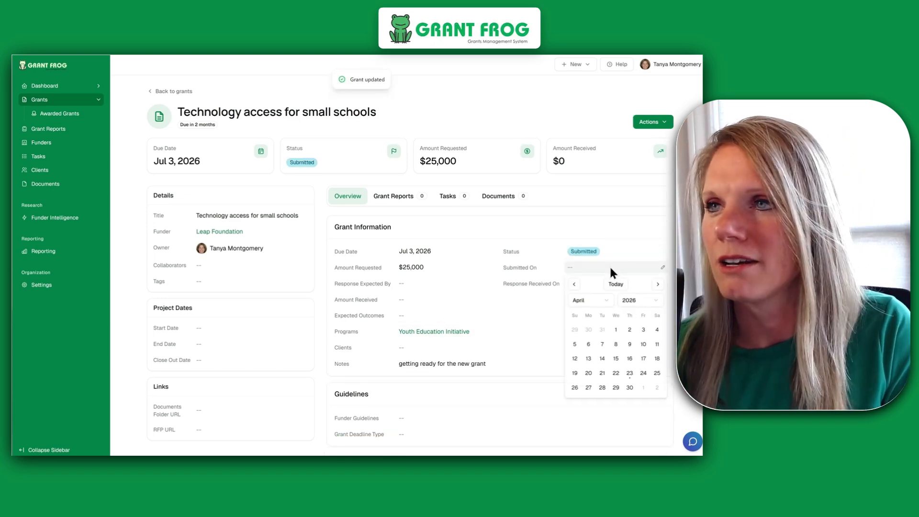
{"action": "left_click", "coordinate": [658, 284]}
{"action": "left_click", "coordinate": [658, 283]}
{"action": "left_click", "coordinate": [658, 284]}
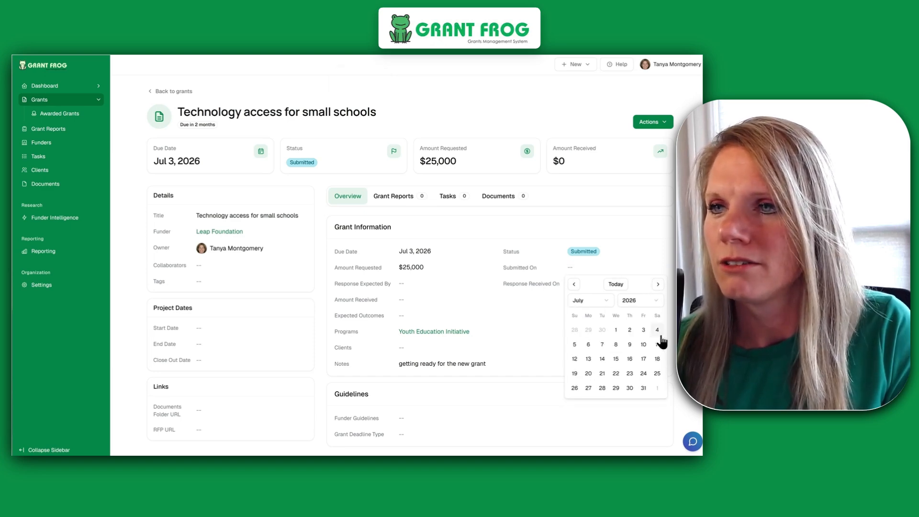
{"action": "left_click", "coordinate": [574, 284]}
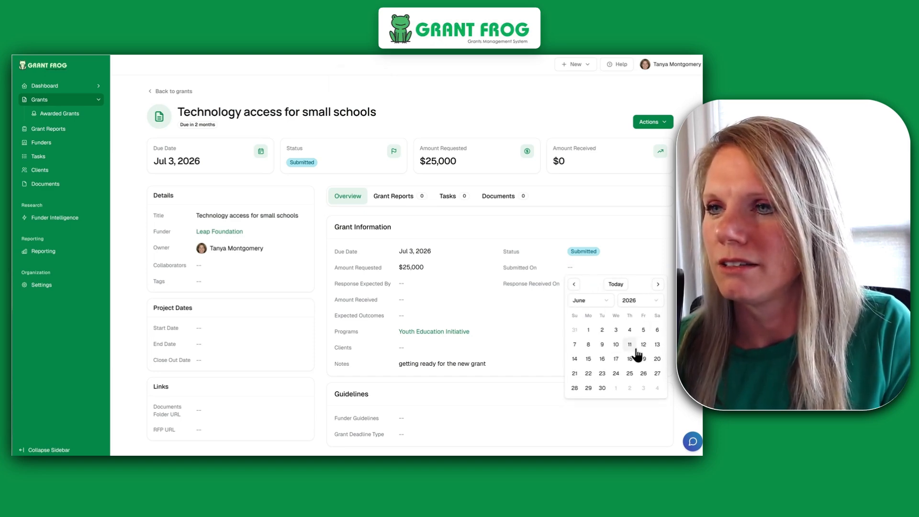
{"action": "left_click", "coordinate": [643, 345]}
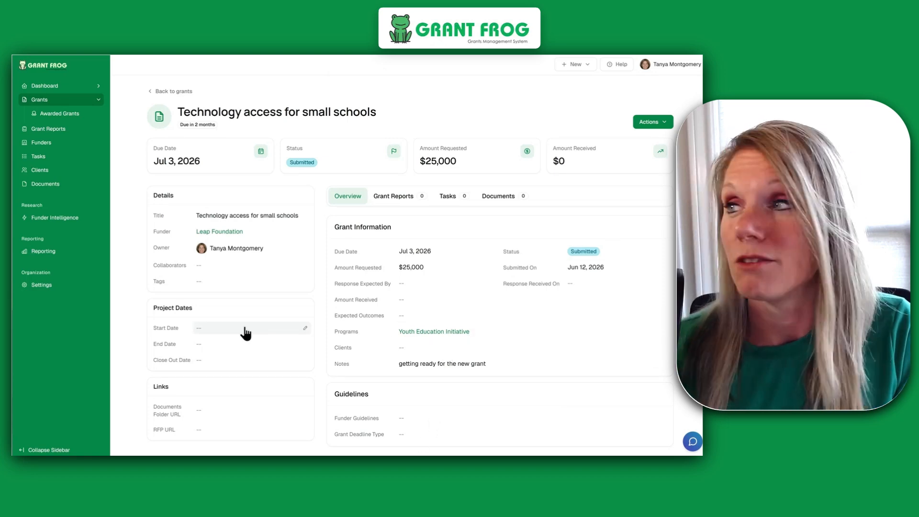
- Reassign the grant's ownership to the second team member listed among the available owners
{"action": "left_click", "coordinate": [272, 249]}
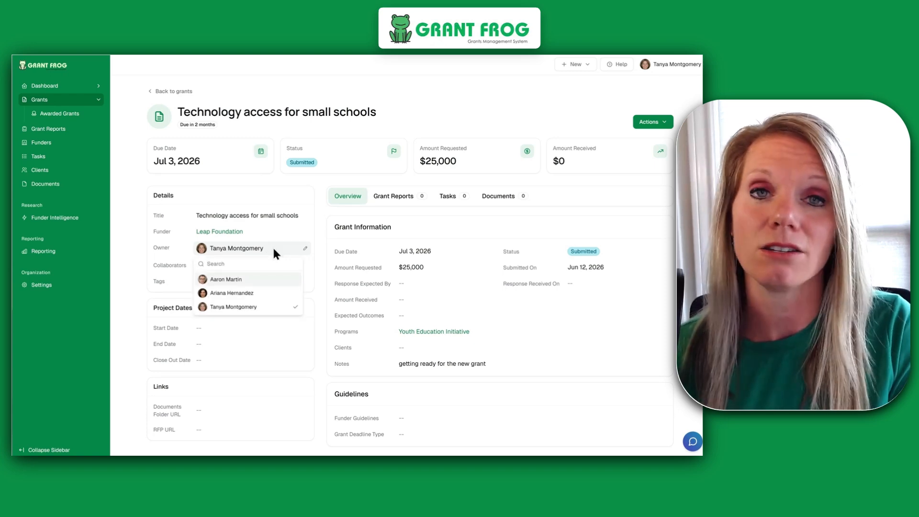
{"action": "left_click", "coordinate": [271, 293]}
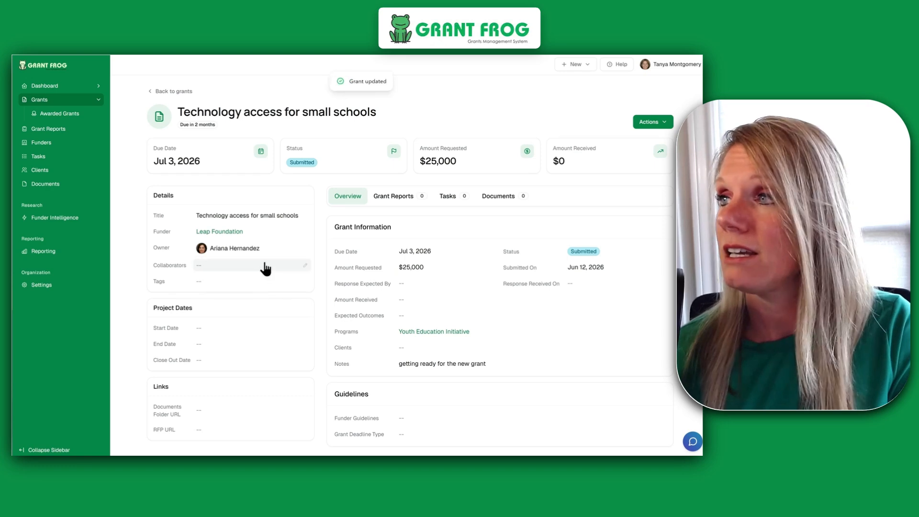
- Reassign the grant's ownership to the signed-in account holder and add the first listed team member as a collaborator
{"action": "left_click", "coordinate": [274, 250]}
{"action": "left_click", "coordinate": [271, 304]}
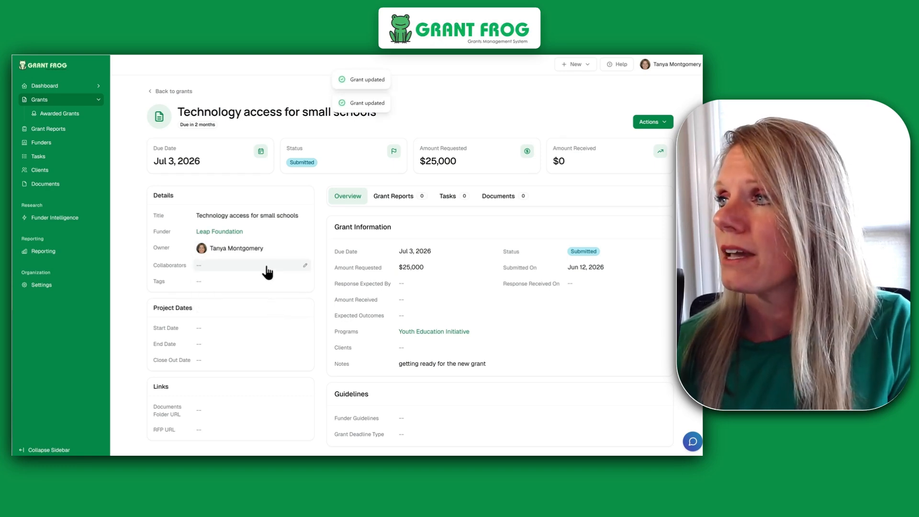
{"action": "left_click", "coordinate": [267, 265]}
{"action": "left_click", "coordinate": [272, 295]}
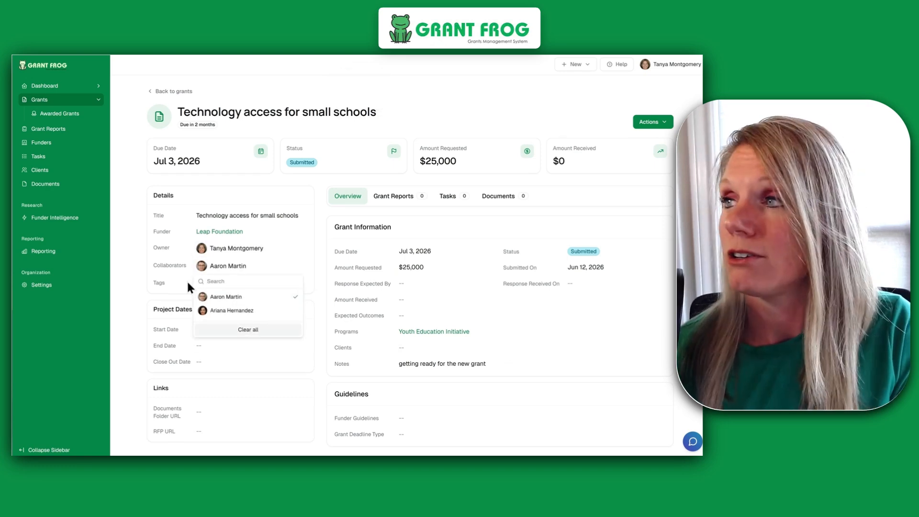
{"action": "left_click", "coordinate": [132, 270]}
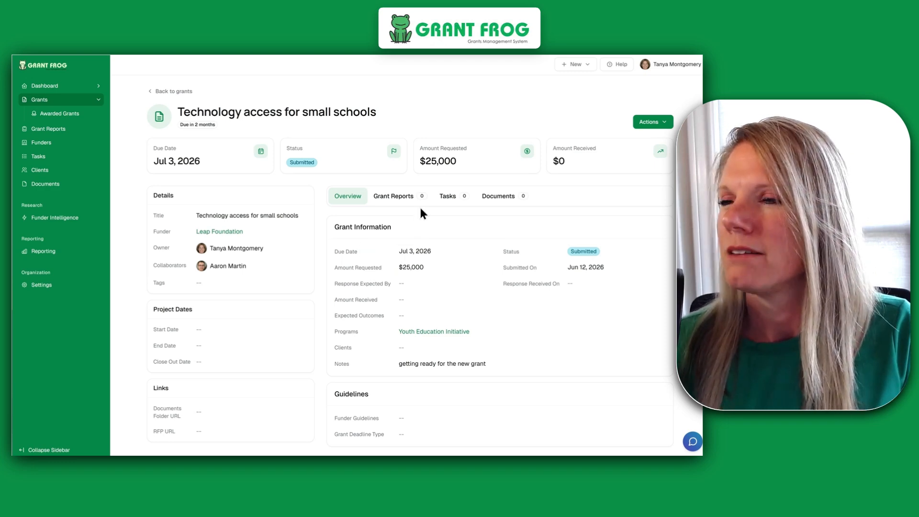
- Look through the grant's reports, tasks and documents, and return to its overview
{"action": "left_click", "coordinate": [394, 196]}
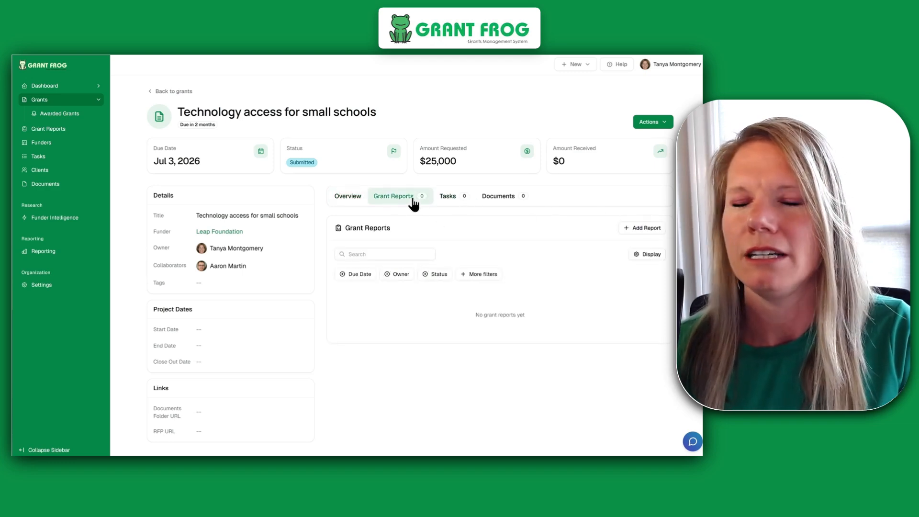
{"action": "left_click", "coordinate": [457, 201]}
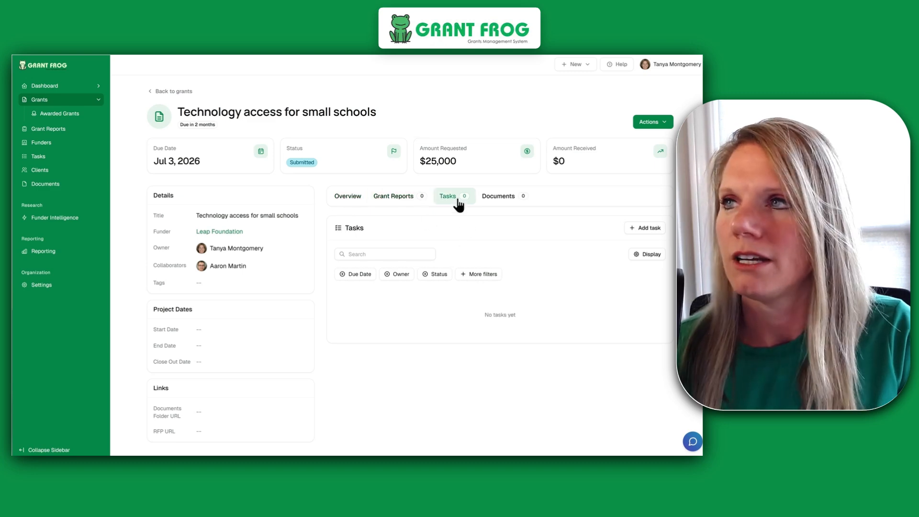
{"action": "left_click", "coordinate": [527, 200]}
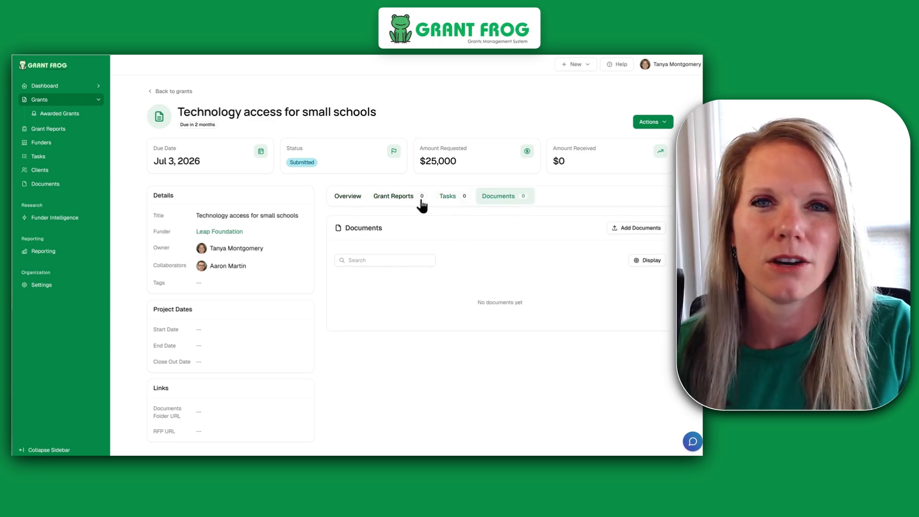
{"action": "left_click", "coordinate": [348, 199]}
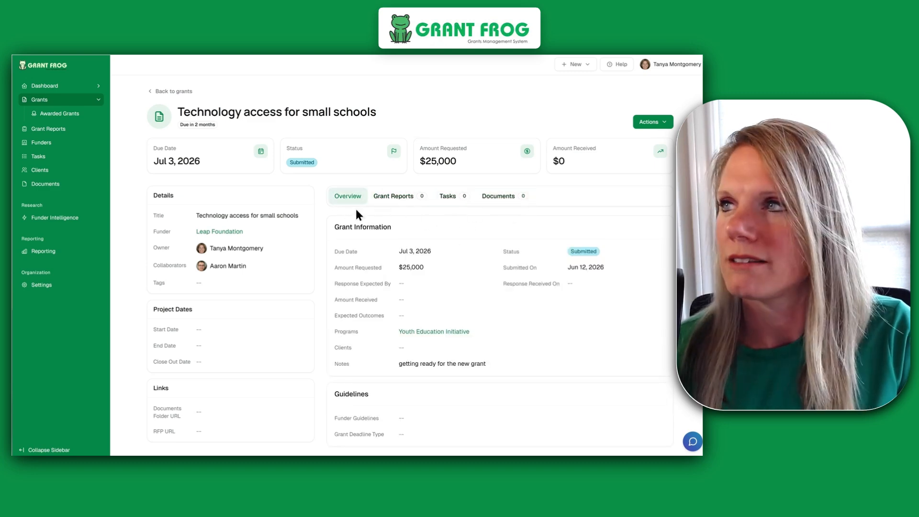
- Create a grant report for the grant with the prefilled title, status Upcoming and due date April 2, 2027
{"action": "left_click", "coordinate": [395, 204]}
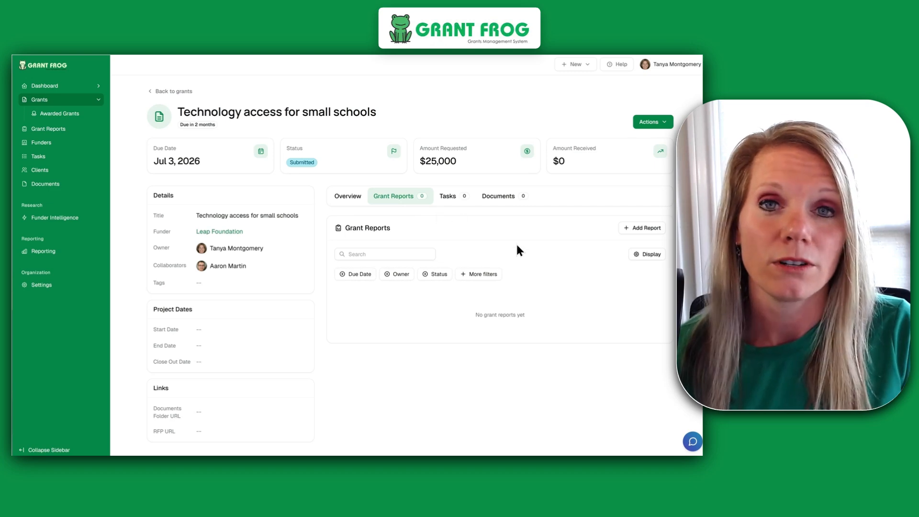
{"action": "left_click", "coordinate": [646, 229]}
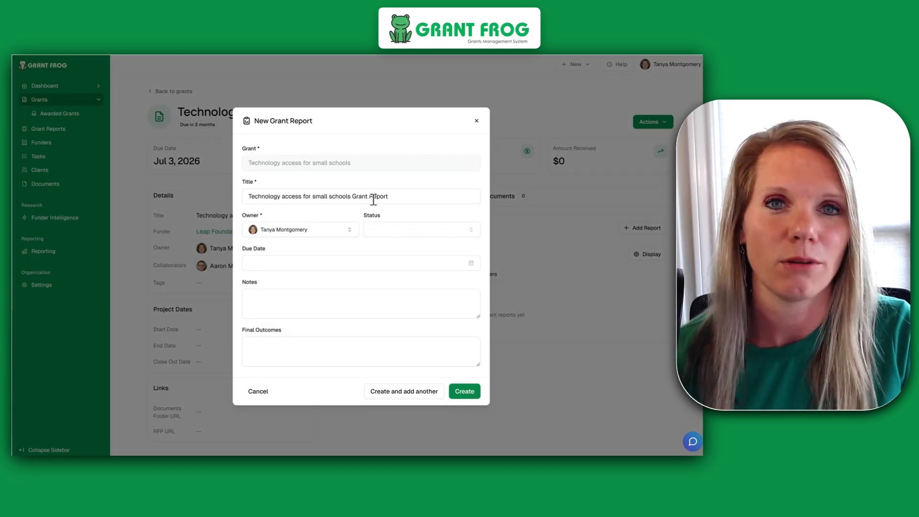
{"action": "left_click", "coordinate": [402, 230]}
{"action": "left_click", "coordinate": [410, 259]}
{"action": "left_click", "coordinate": [307, 269]}
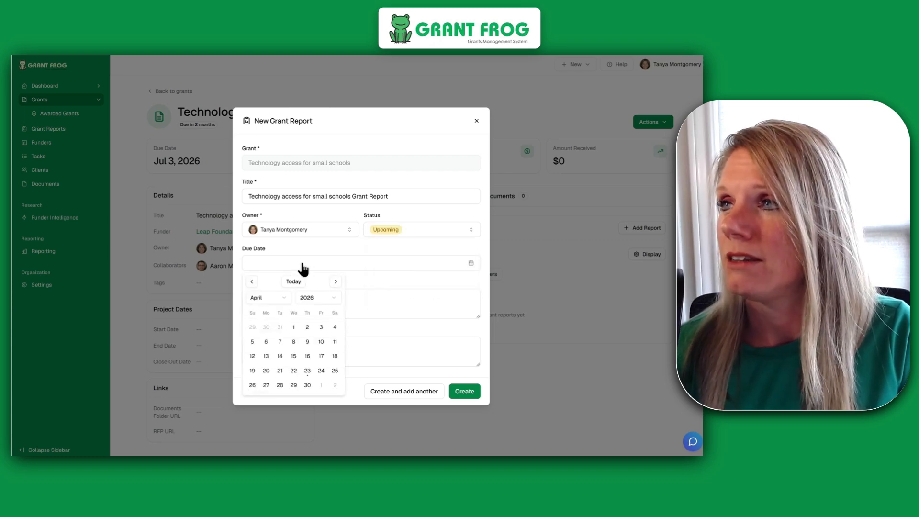
{"action": "left_click", "coordinate": [328, 297]}
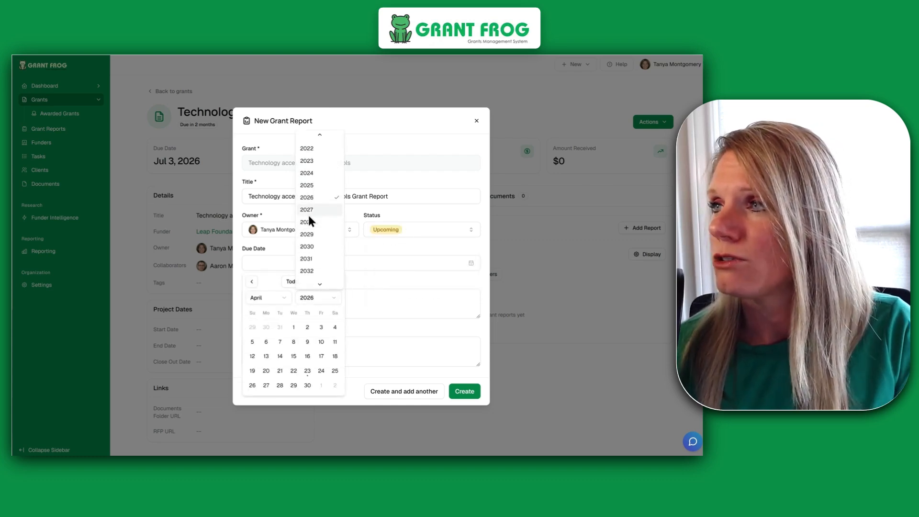
{"action": "left_click", "coordinate": [311, 211]}
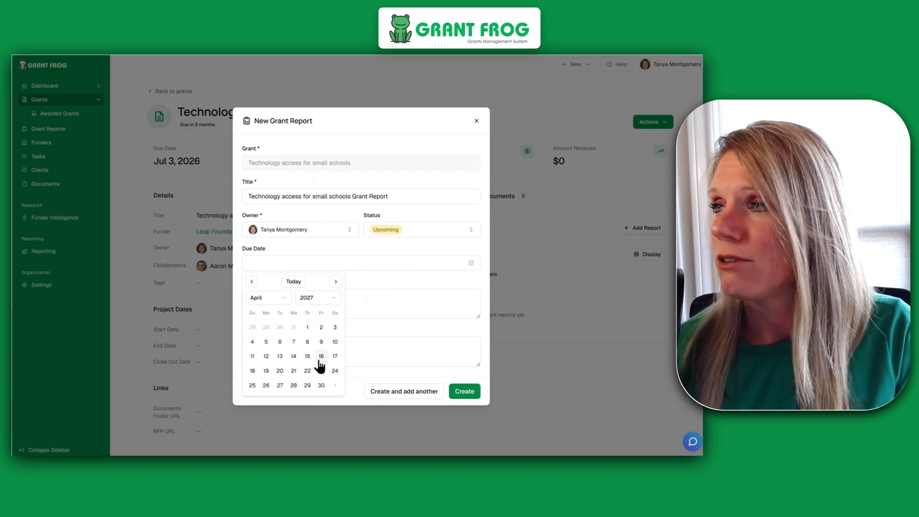
{"action": "left_click", "coordinate": [320, 328]}
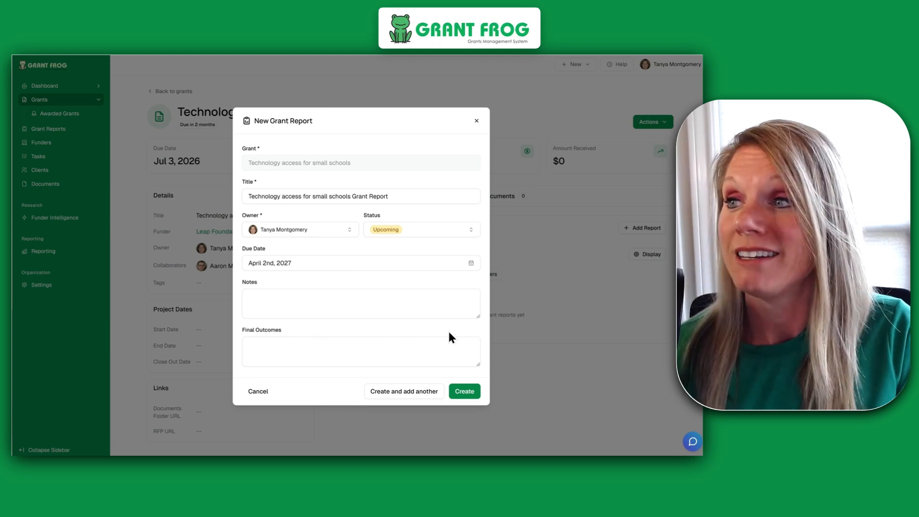
{"action": "left_click", "coordinate": [464, 392]}
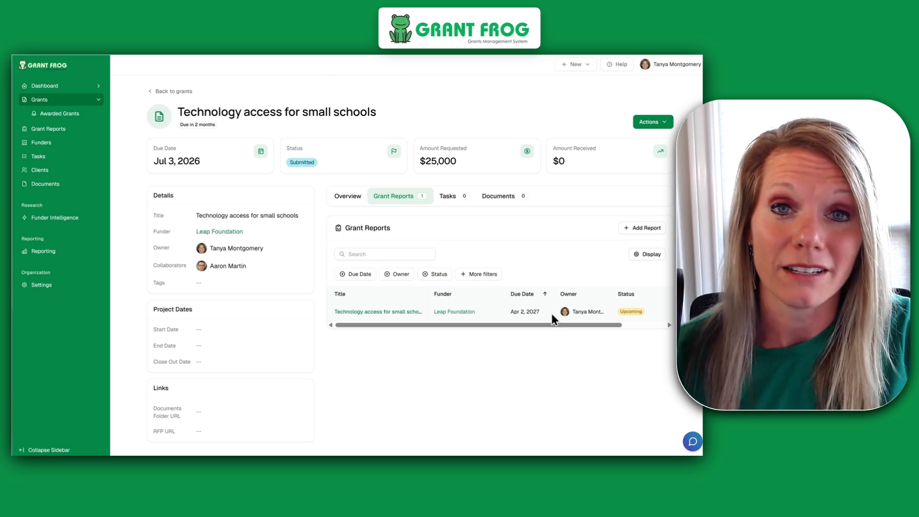
{"action": "left_click", "coordinate": [646, 229]}
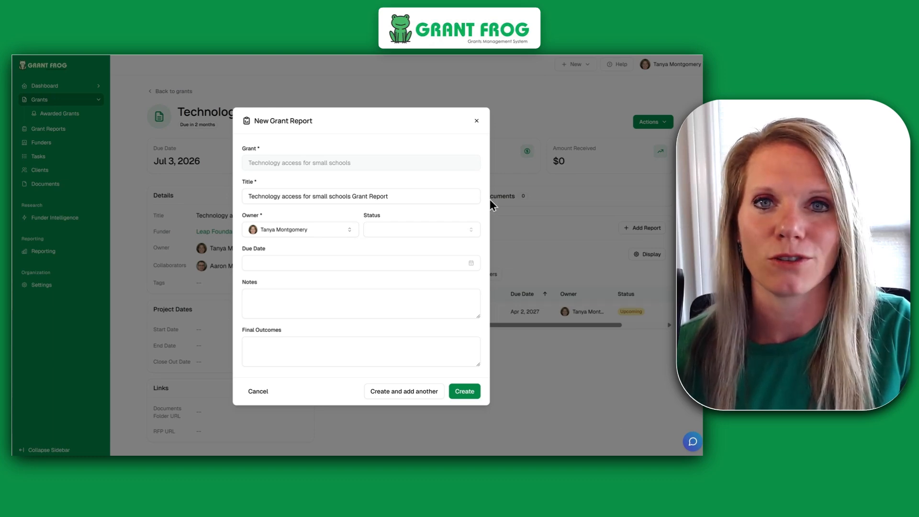
{"action": "left_click", "coordinate": [478, 122]}
- Start a new task for the grant titled "get new budget" in the General Task category
{"action": "left_click", "coordinate": [449, 203]}
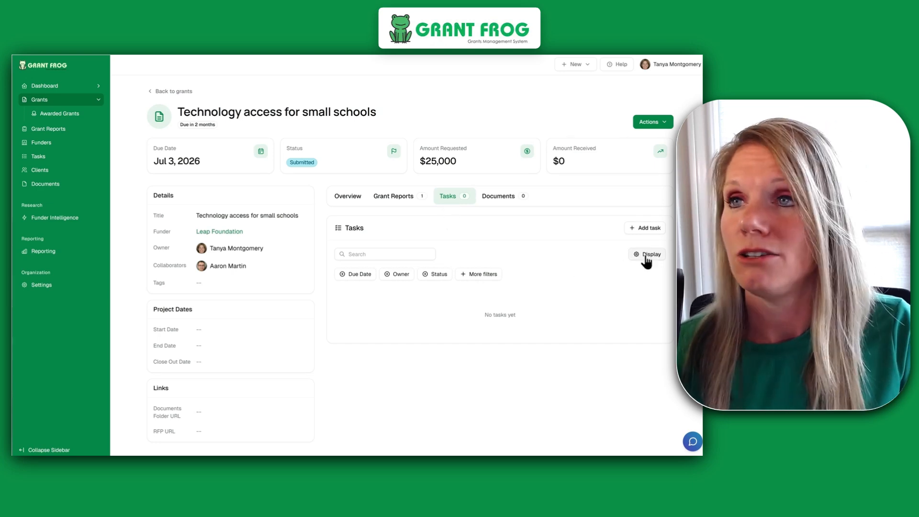
{"action": "left_click", "coordinate": [657, 228]}
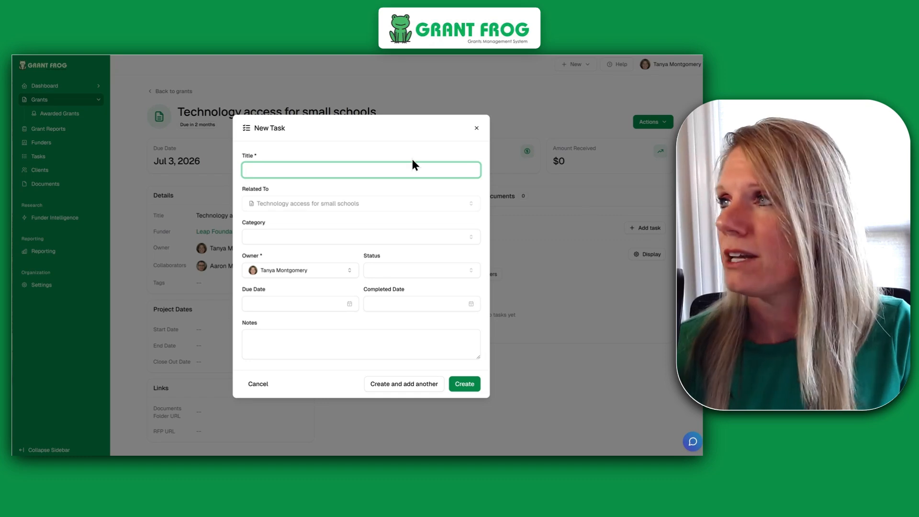
{"action": "type", "text": "get new the"}
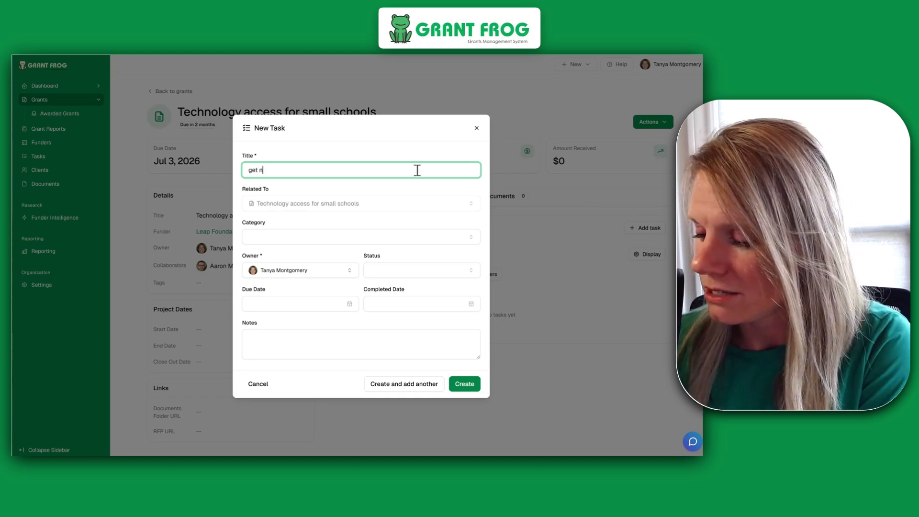
{"action": "key", "text": "BackSpace"}
{"action": "key", "text": "BackSpace"}
{"action": "key", "text": "BackSpace"}
{"action": "key", "text": "BackSpace"}
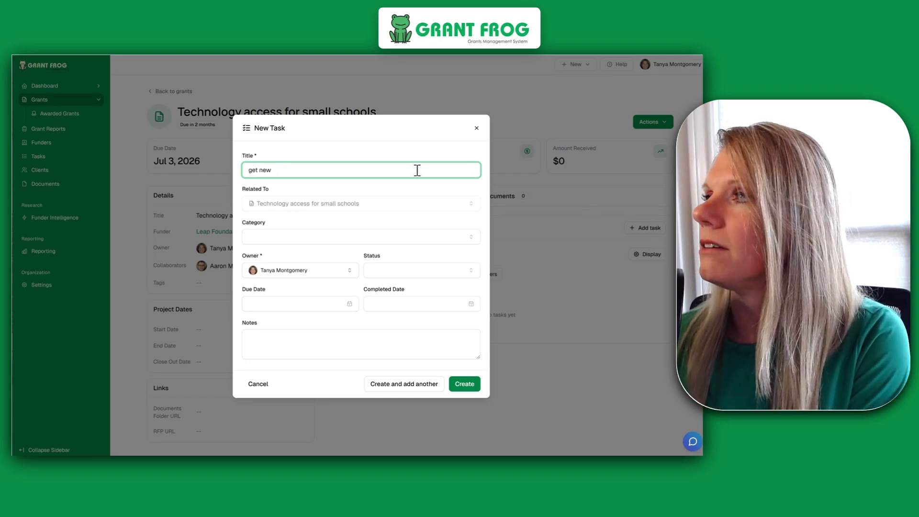
{"action": "type", "text": "budget"}
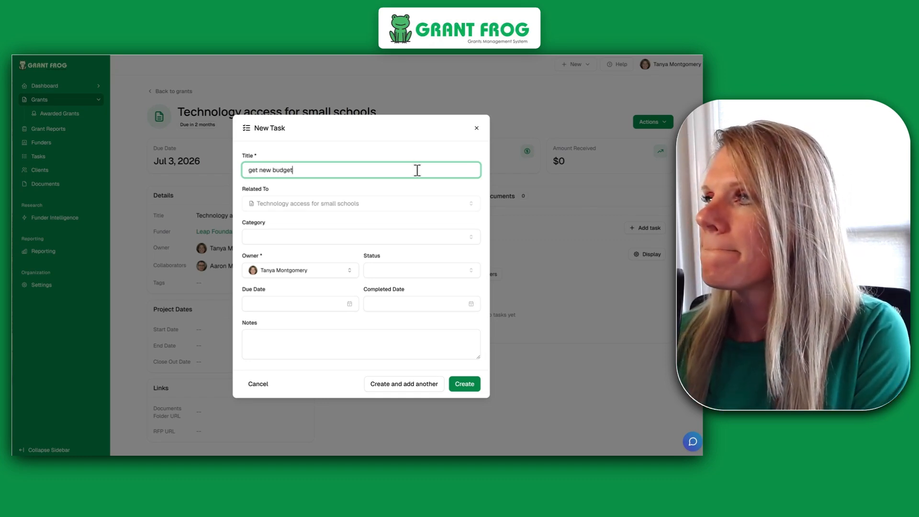
{"action": "left_click", "coordinate": [437, 239]}
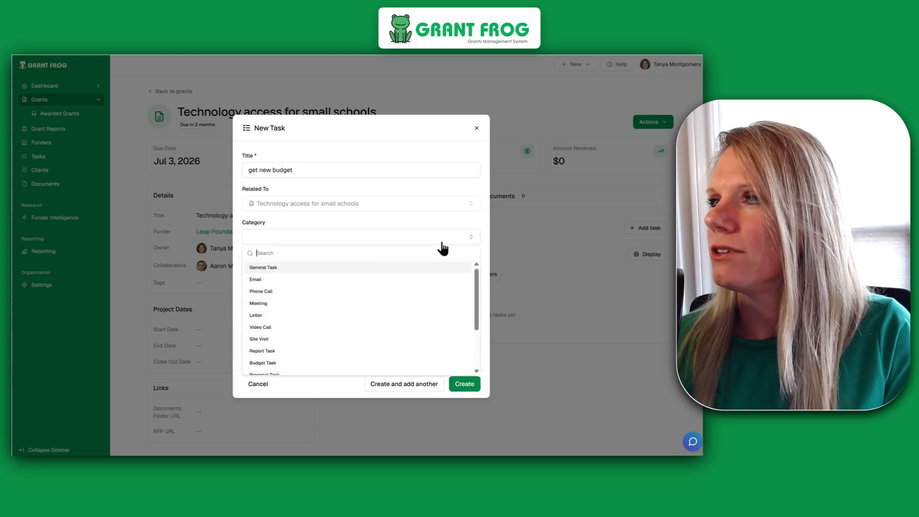
{"action": "left_click", "coordinate": [311, 267]}
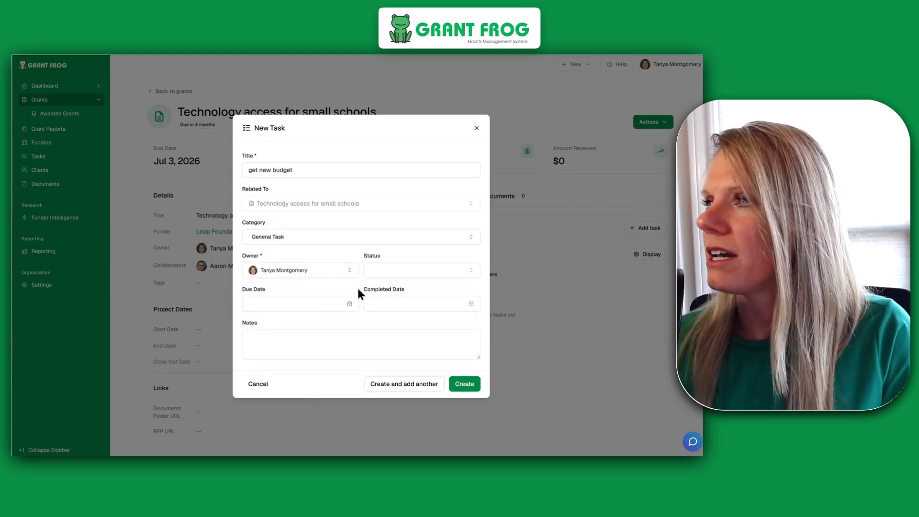
- Set the new task's status to In Progress and its due date to April 30, 2026
{"action": "left_click", "coordinate": [459, 271]}
{"action": "left_click", "coordinate": [450, 316]}
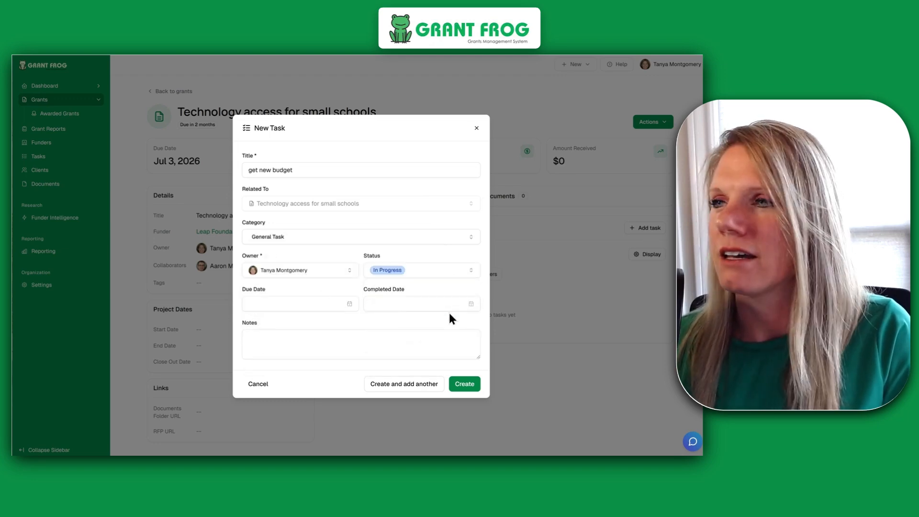
{"action": "left_click", "coordinate": [296, 305]}
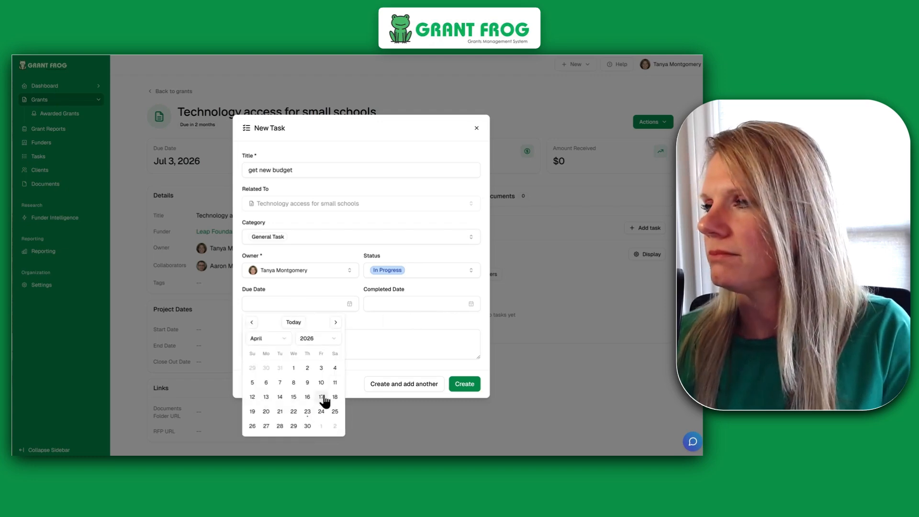
{"action": "left_click", "coordinate": [308, 426]}
{"action": "left_click", "coordinate": [349, 353]}
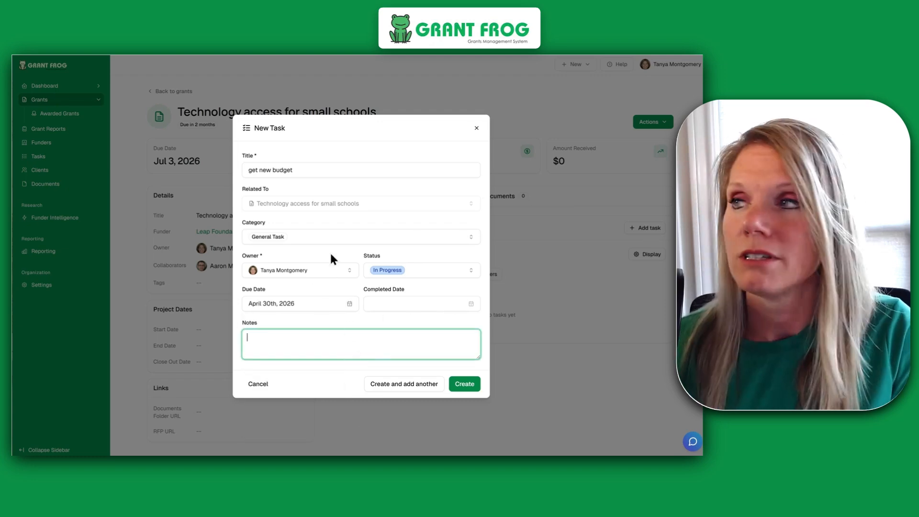
- Assign the new task to the first listed team member and create it without notes
{"action": "left_click", "coordinate": [341, 271]}
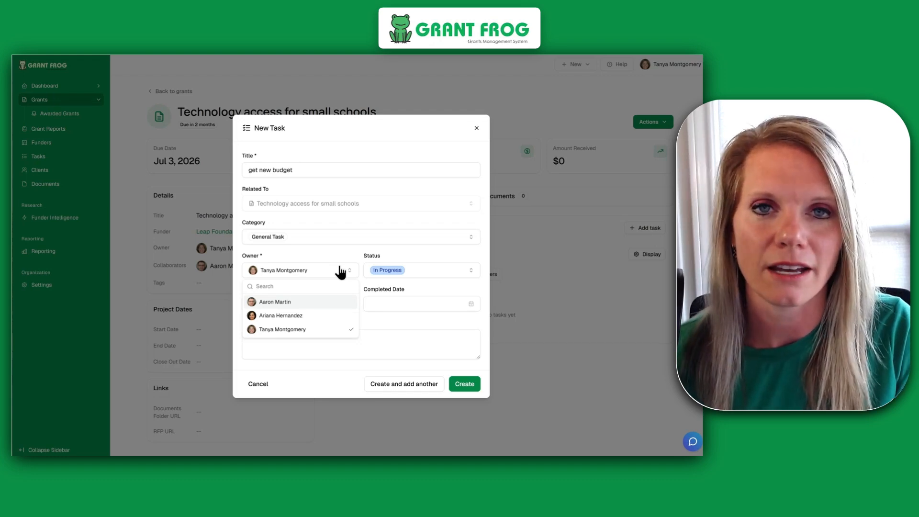
{"action": "left_click", "coordinate": [317, 301]}
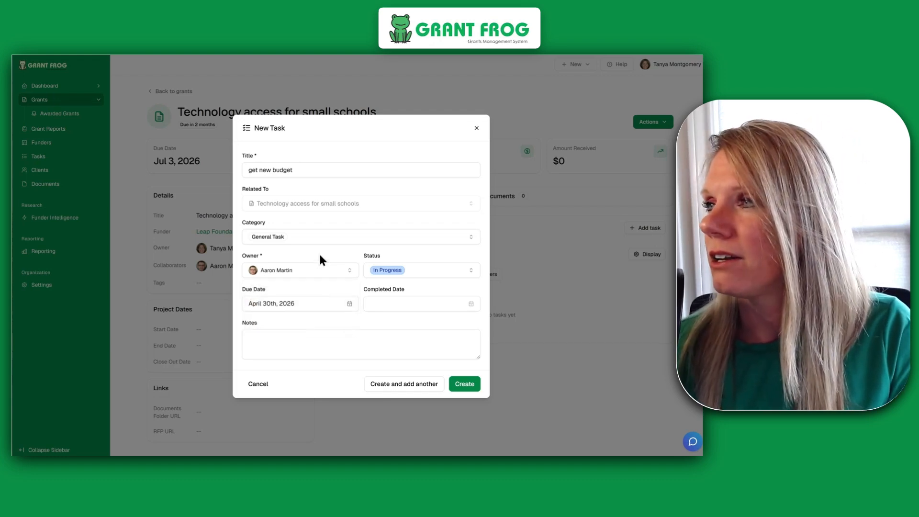
{"action": "left_click", "coordinate": [320, 256]}
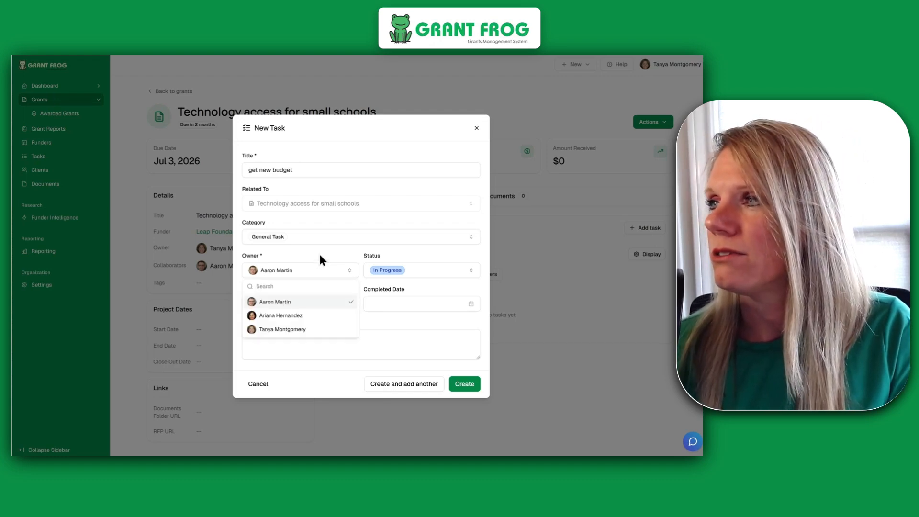
{"action": "left_click", "coordinate": [424, 343]}
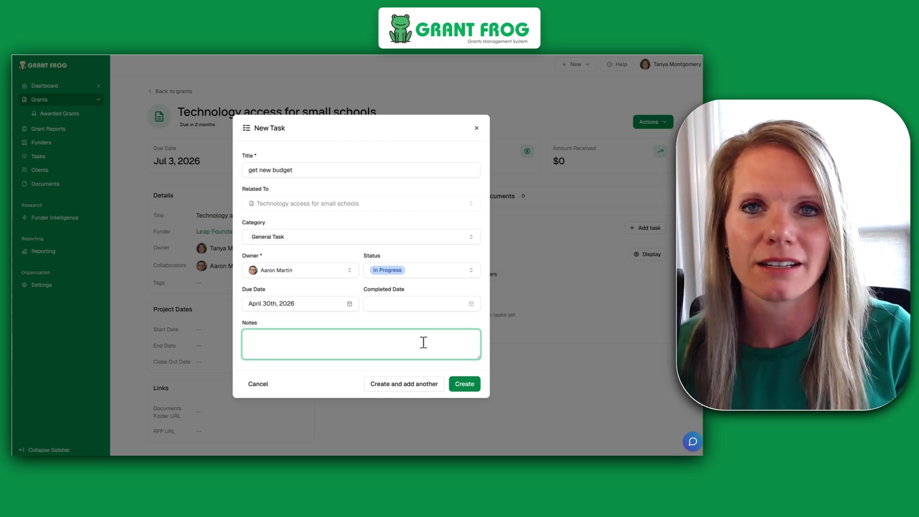
{"action": "left_click", "coordinate": [473, 384]}
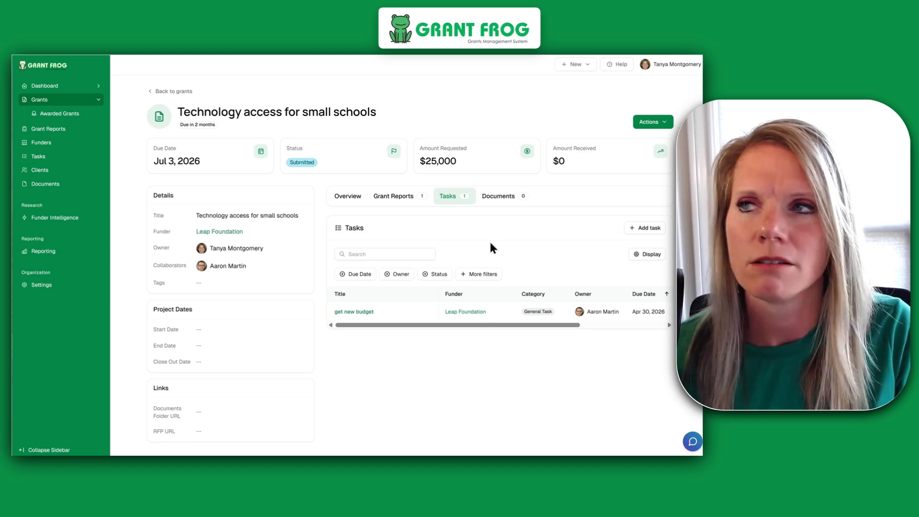
- Upload grantfrog_dashboard_leap.png to the grant's documents and return to the grant's overview
{"action": "left_click", "coordinate": [508, 198]}
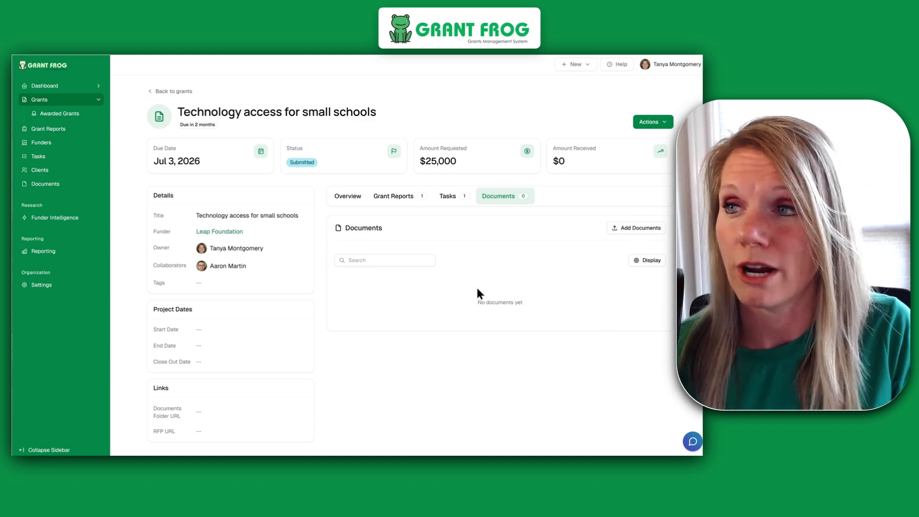
{"action": "left_click", "coordinate": [641, 229]}
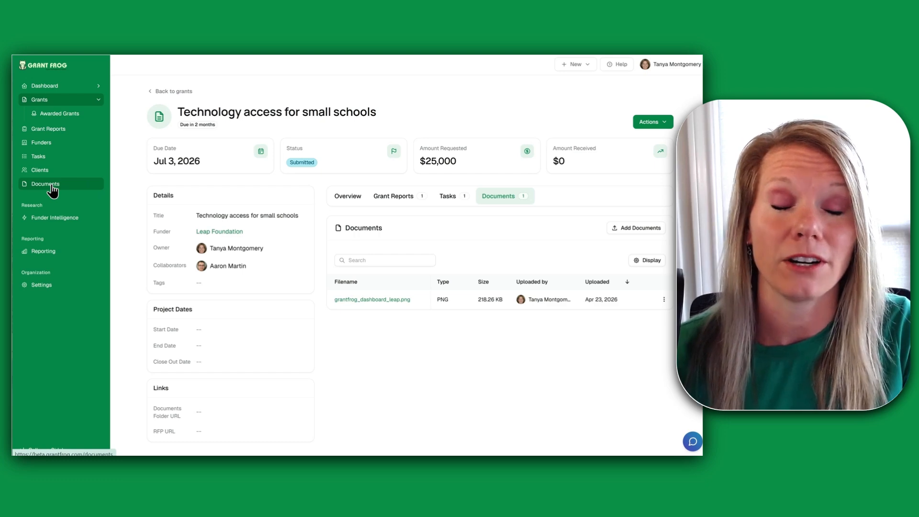
{"action": "left_click", "coordinate": [341, 198]}
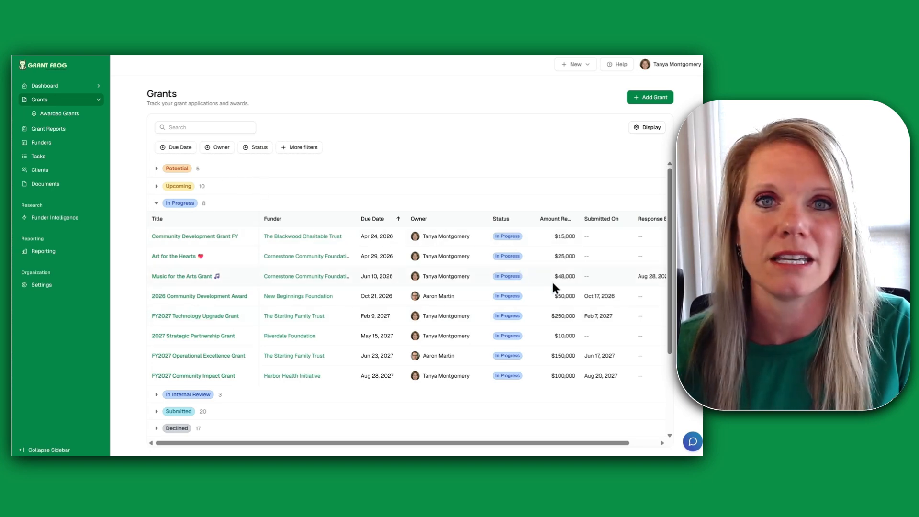
- Open the in-progress Music for the Arts Grant and review its grant reports, tasks and documents
{"action": "left_click", "coordinate": [212, 278]}
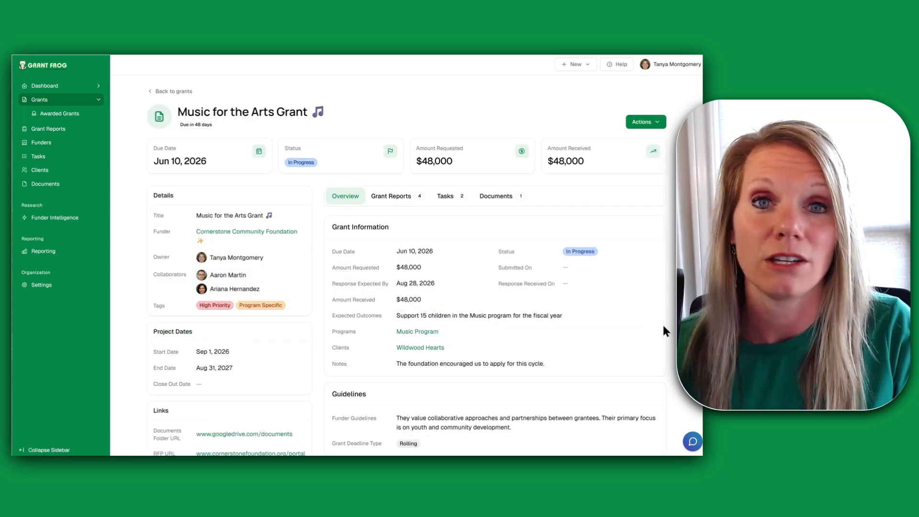
{"action": "left_click", "coordinate": [406, 197]}
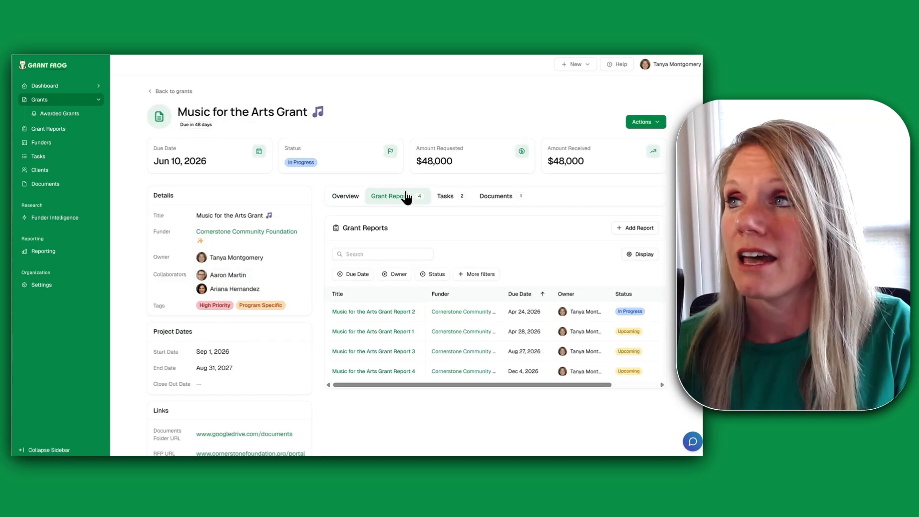
{"action": "left_click", "coordinate": [460, 200]}
{"action": "left_click", "coordinate": [524, 199]}
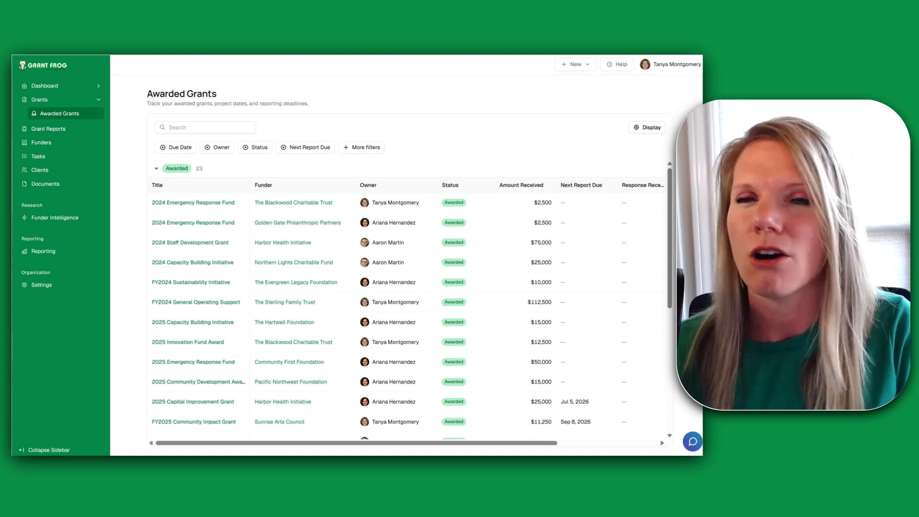
- Collapse the Awarded group in the awarded grants list
{"action": "left_click", "coordinate": [157, 168]}
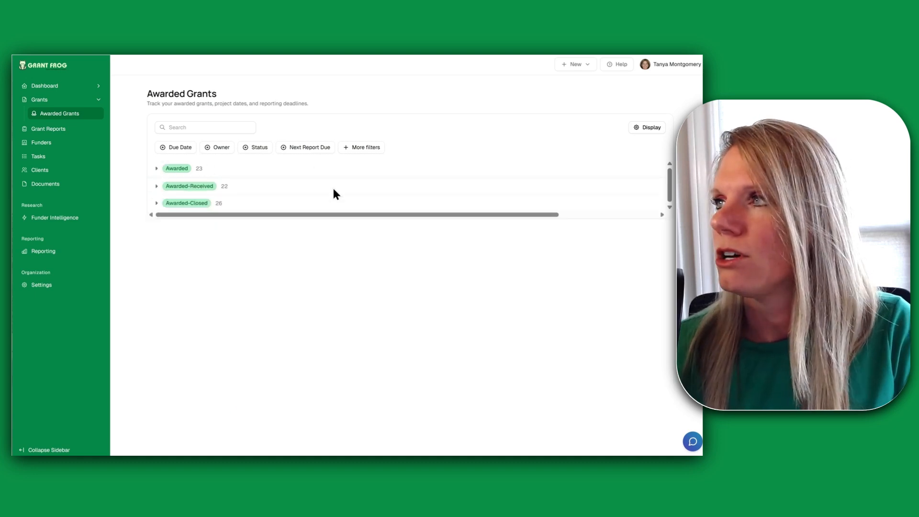